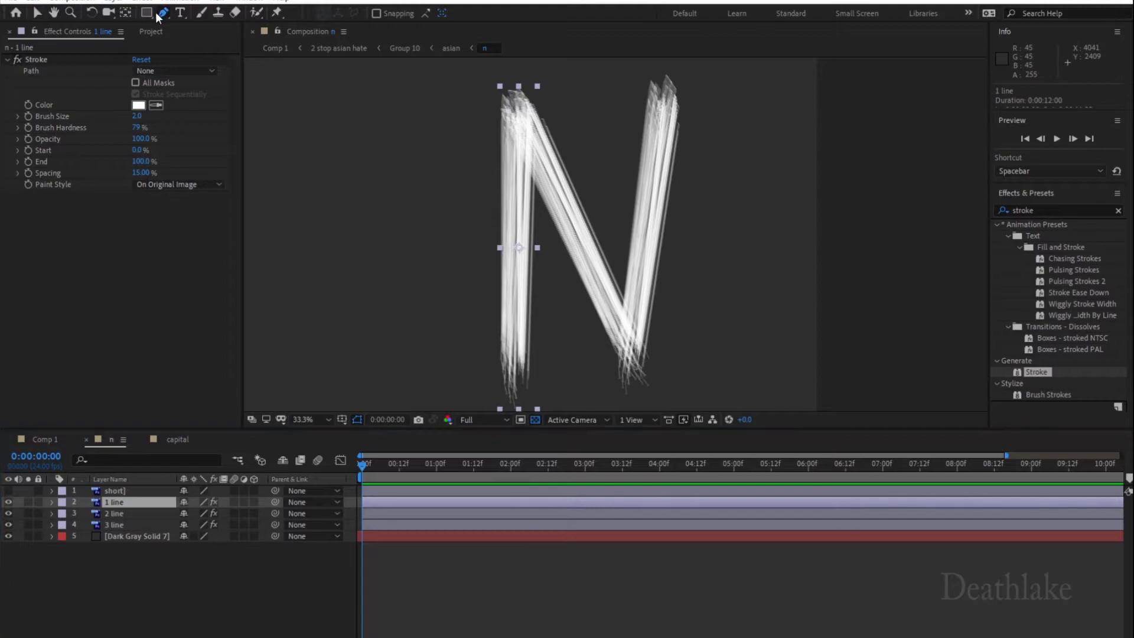
Draw a straight vertical mask path along the N's left stem on the 1 line layer with the Pen tool.
left_click(517, 77)
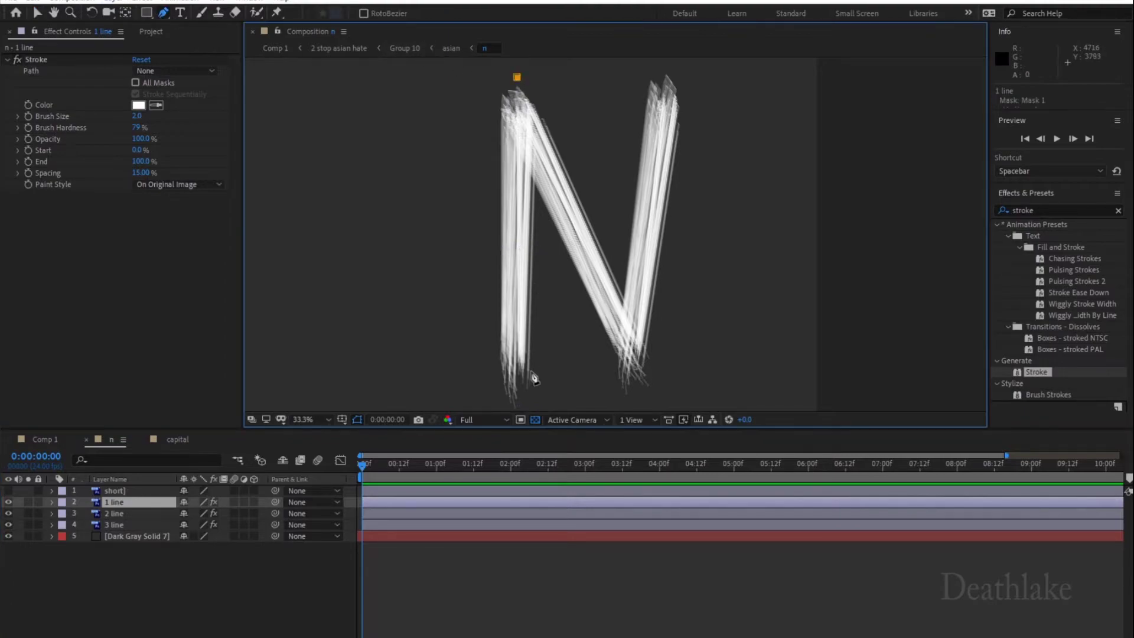
left_click(512, 407)
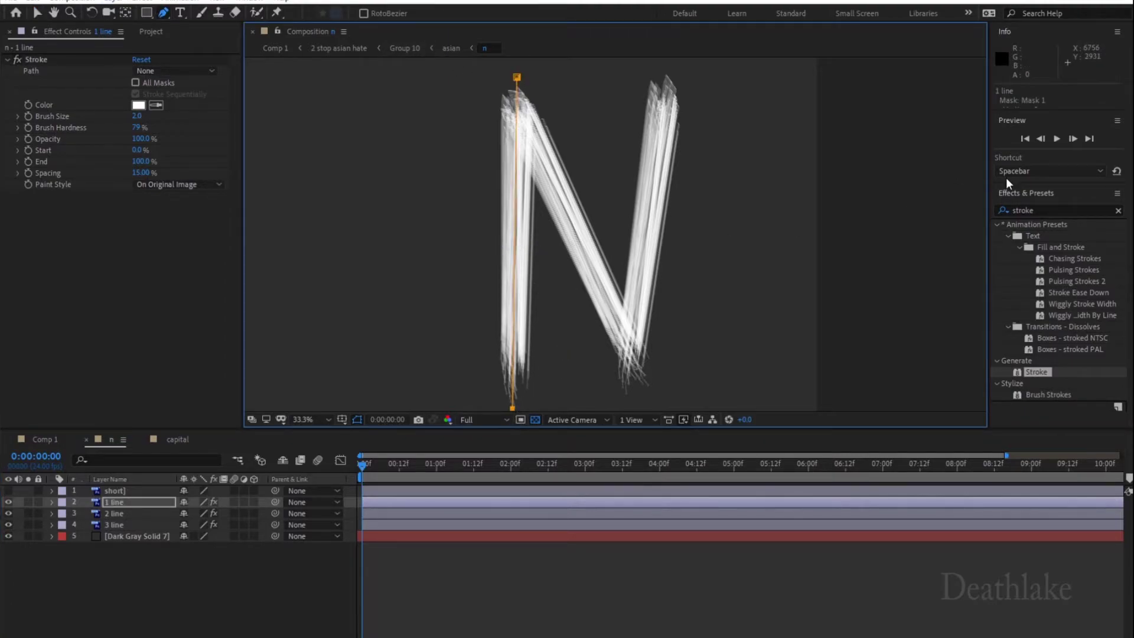
left_click(52, 16)
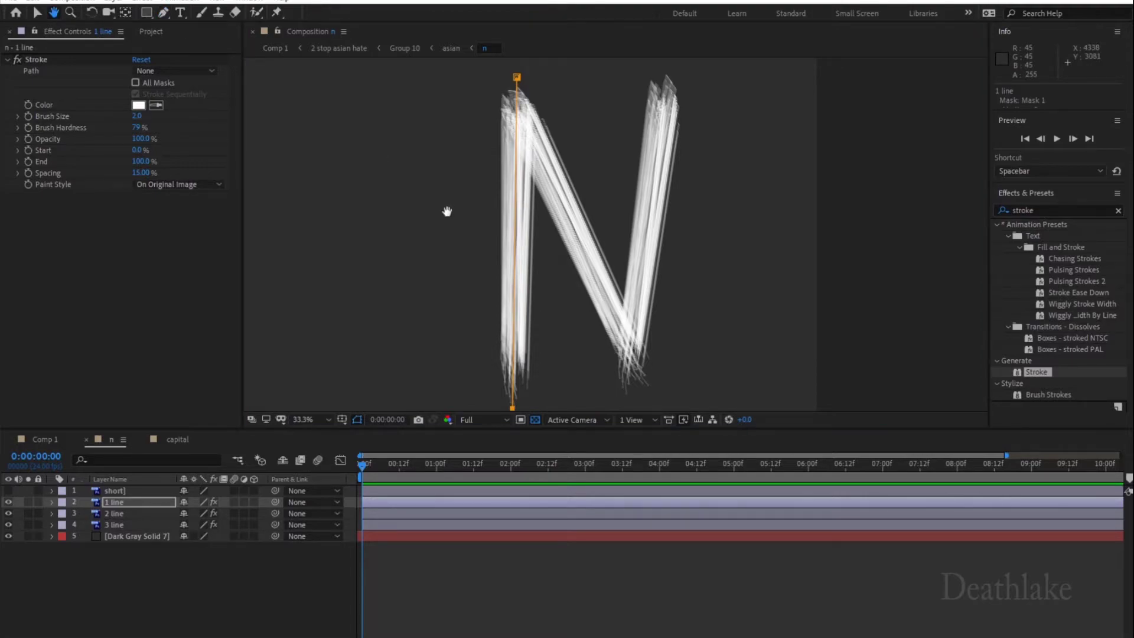
left_click_drag(445, 210, 444, 205)
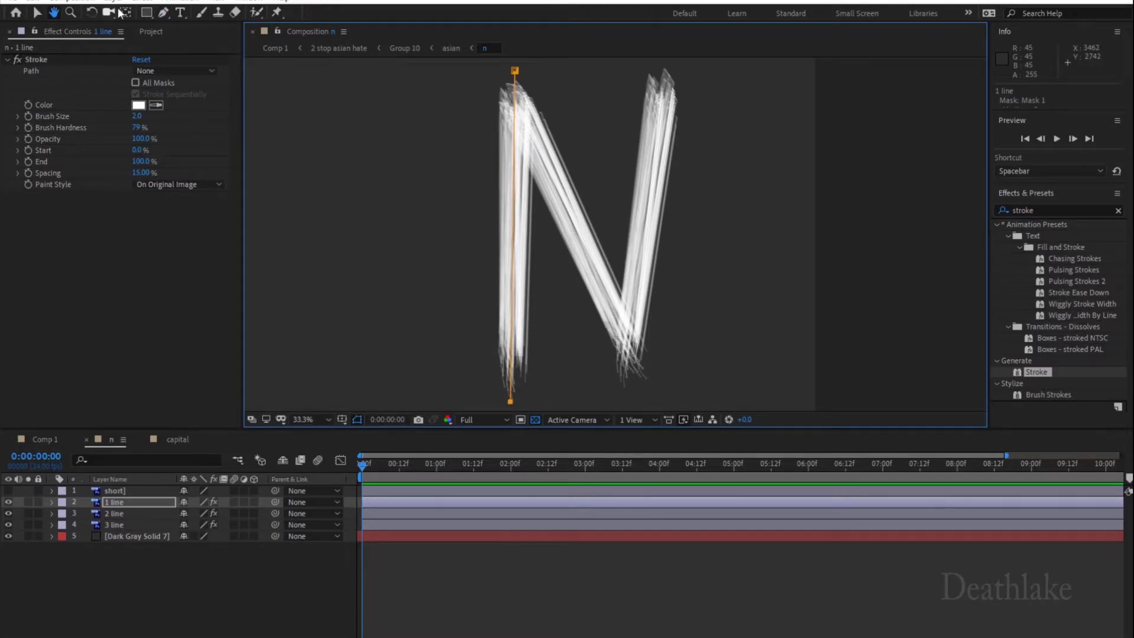
Draw straight mask paths along the N's diagonal on the 2 line layer and along its right stem on the 3 line layer.
left_click(163, 12)
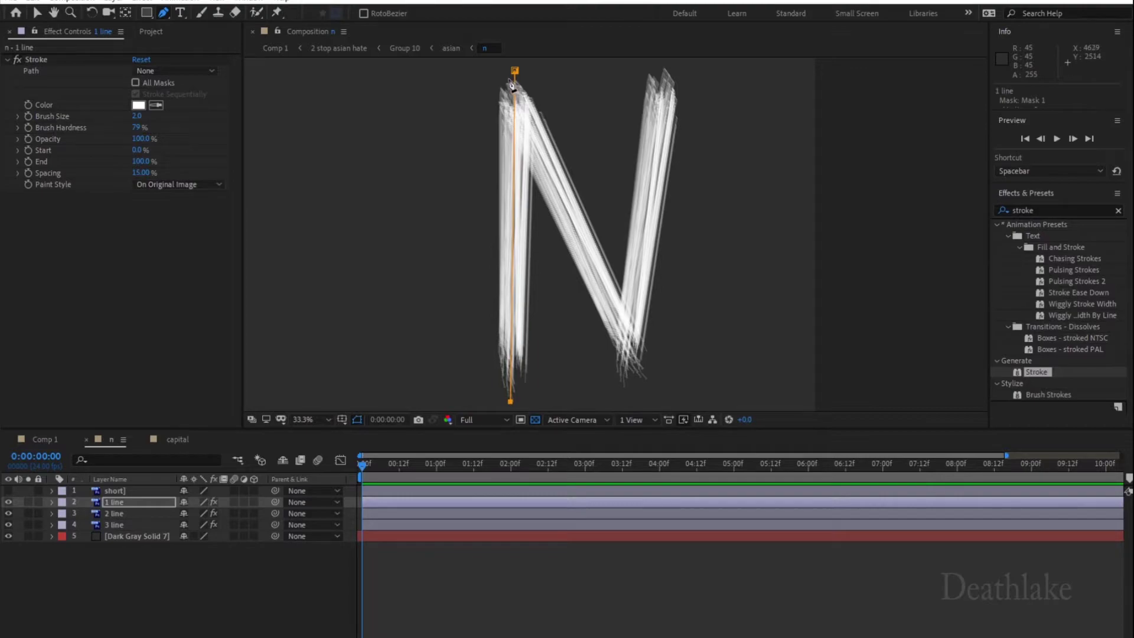
left_click(166, 512)
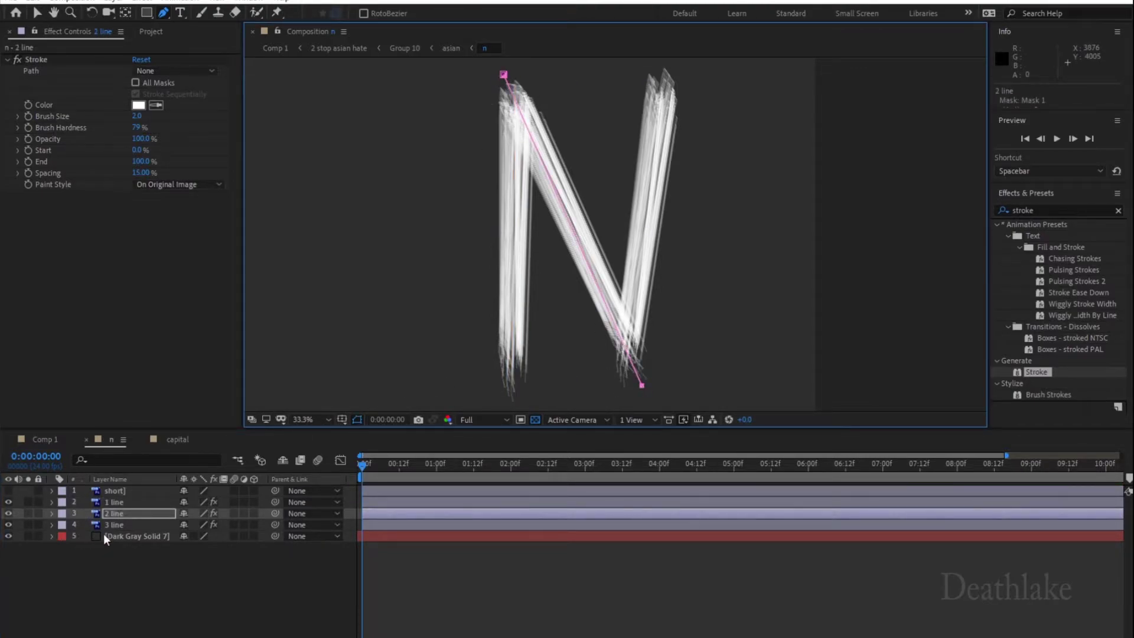
left_click(142, 525)
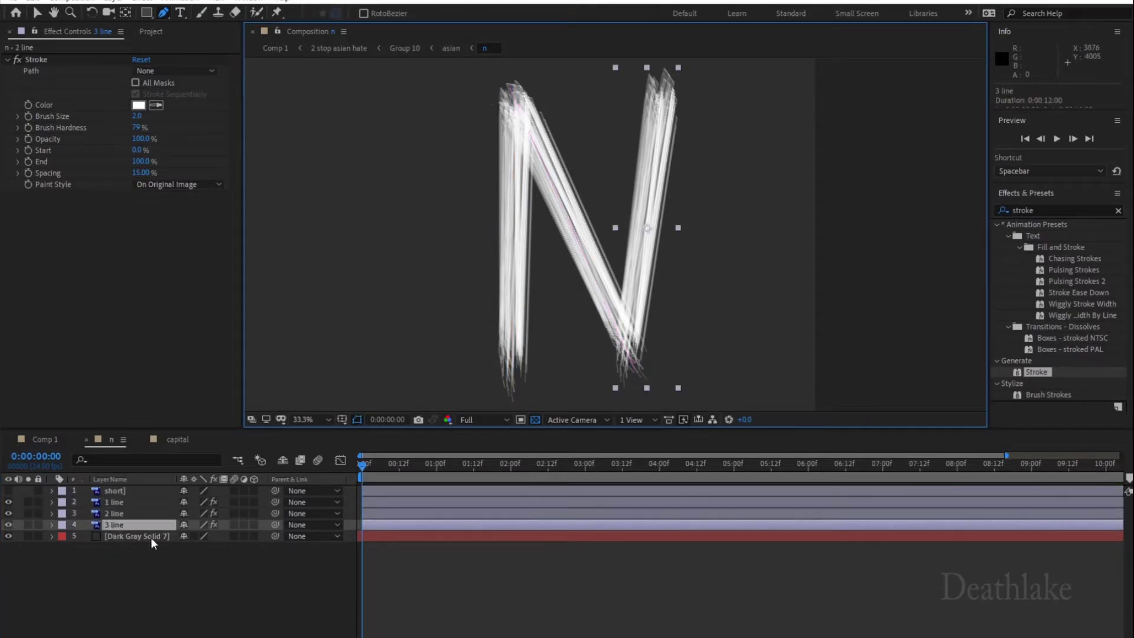
left_click(622, 394)
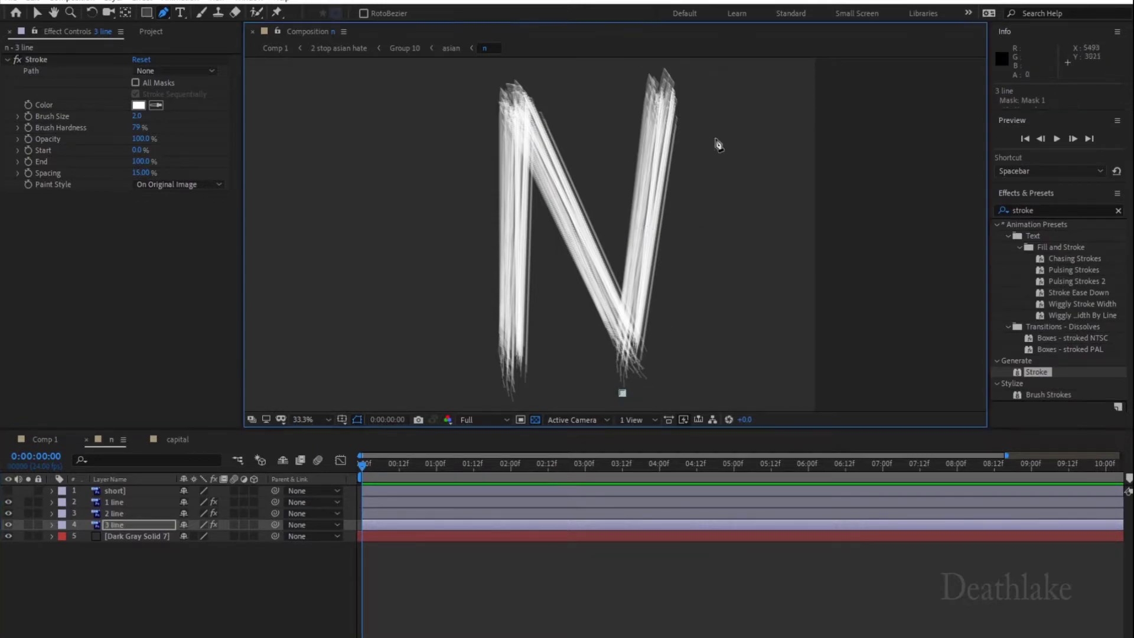
left_click(670, 65)
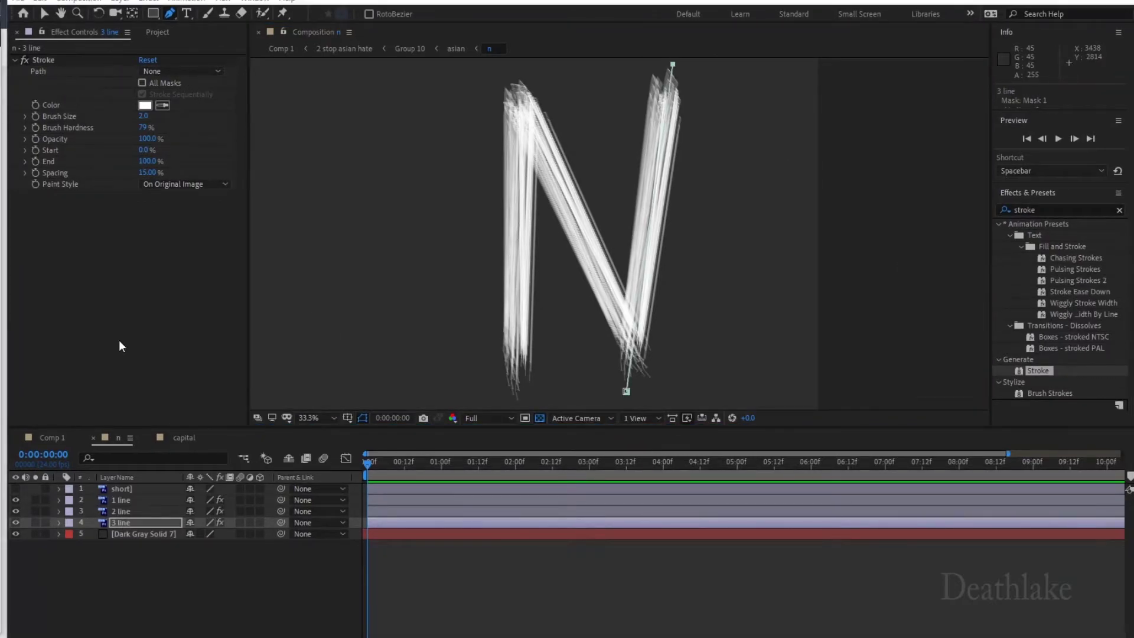
Configure the Stroke effect on 1 line with brush size 126.4, path Mask 1 and paint style Reveal Original Image.
left_click(122, 500)
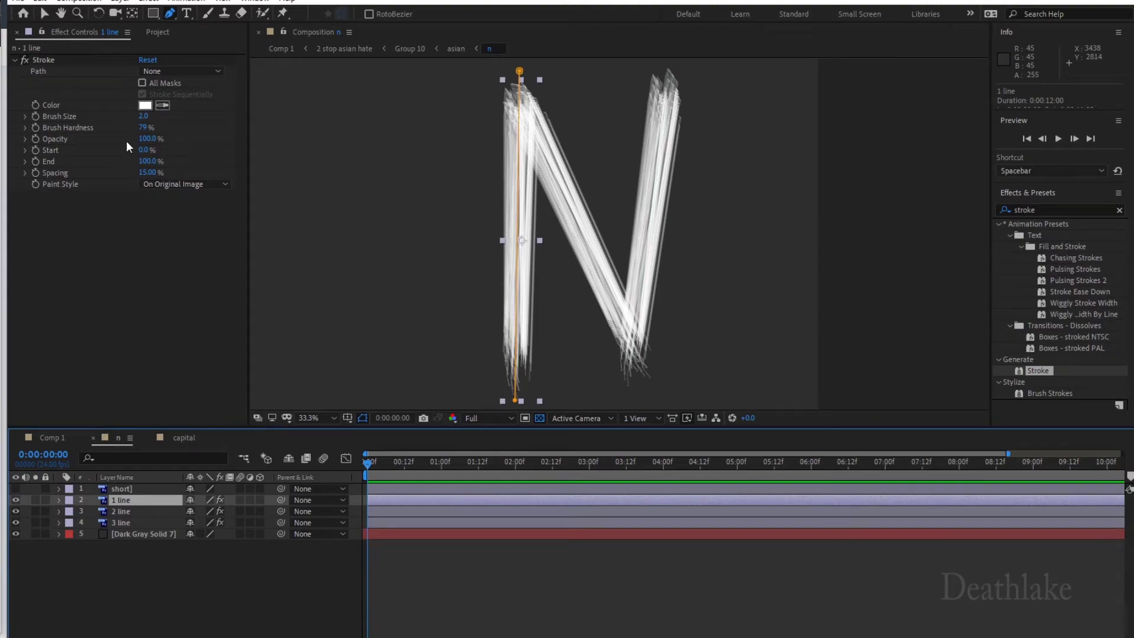
left_click_drag(144, 117, 1118, 270)
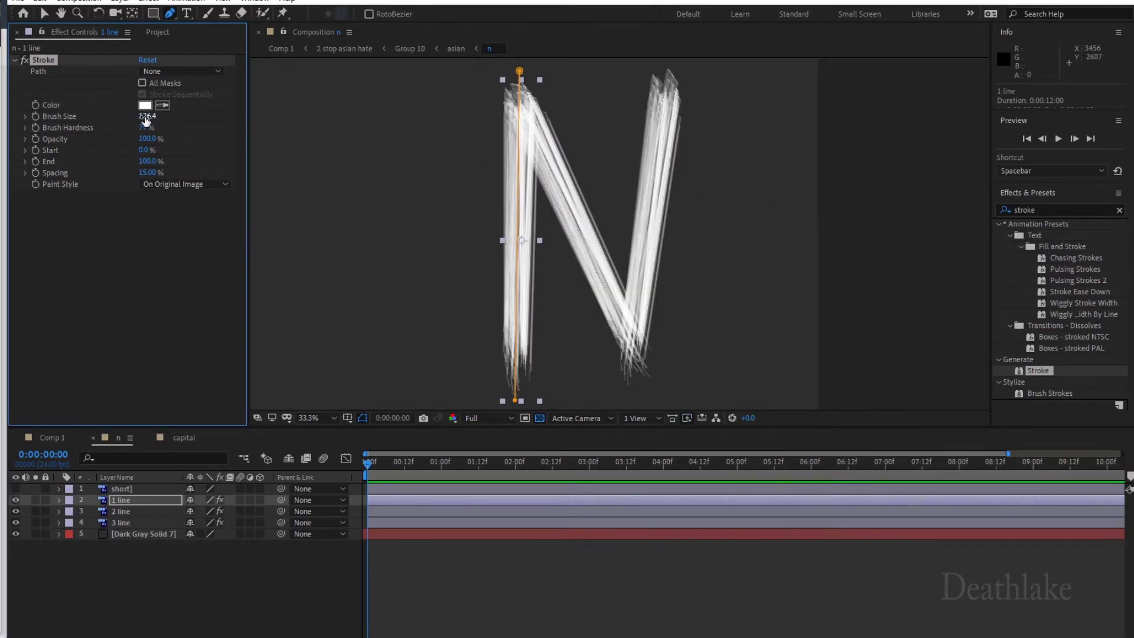
left_click(197, 71)
left_click(194, 101)
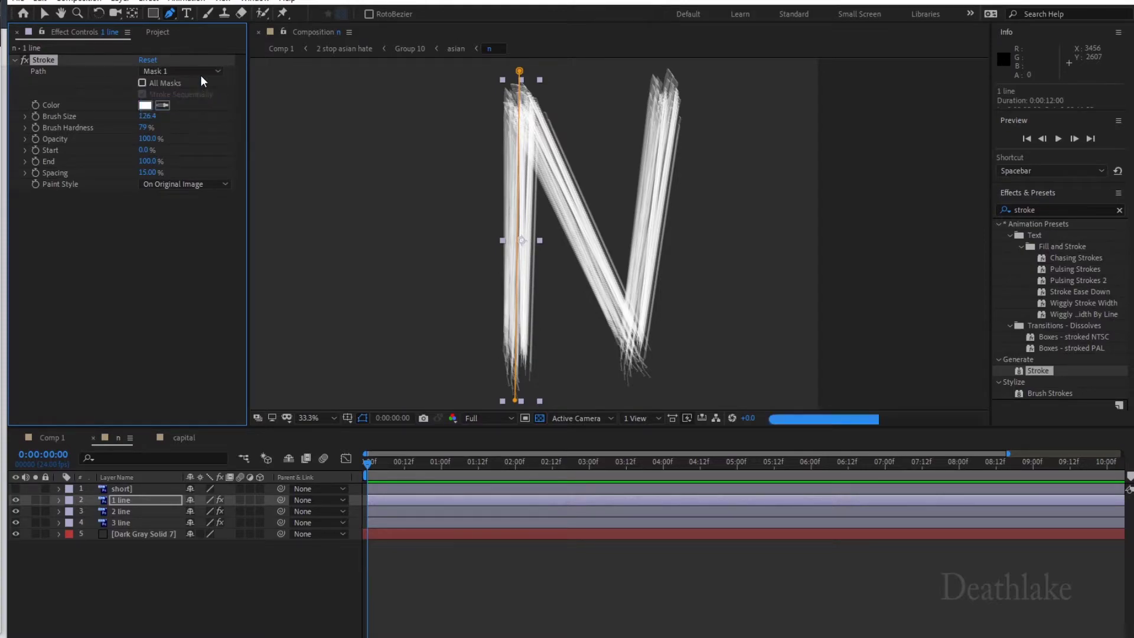
left_click(160, 184)
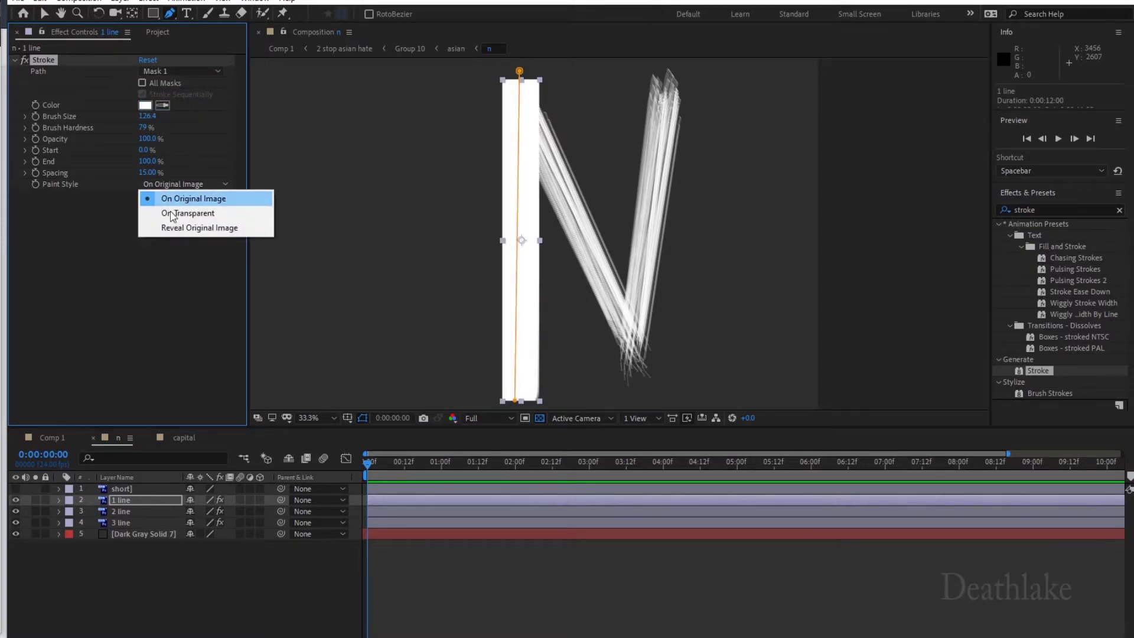
left_click(196, 229)
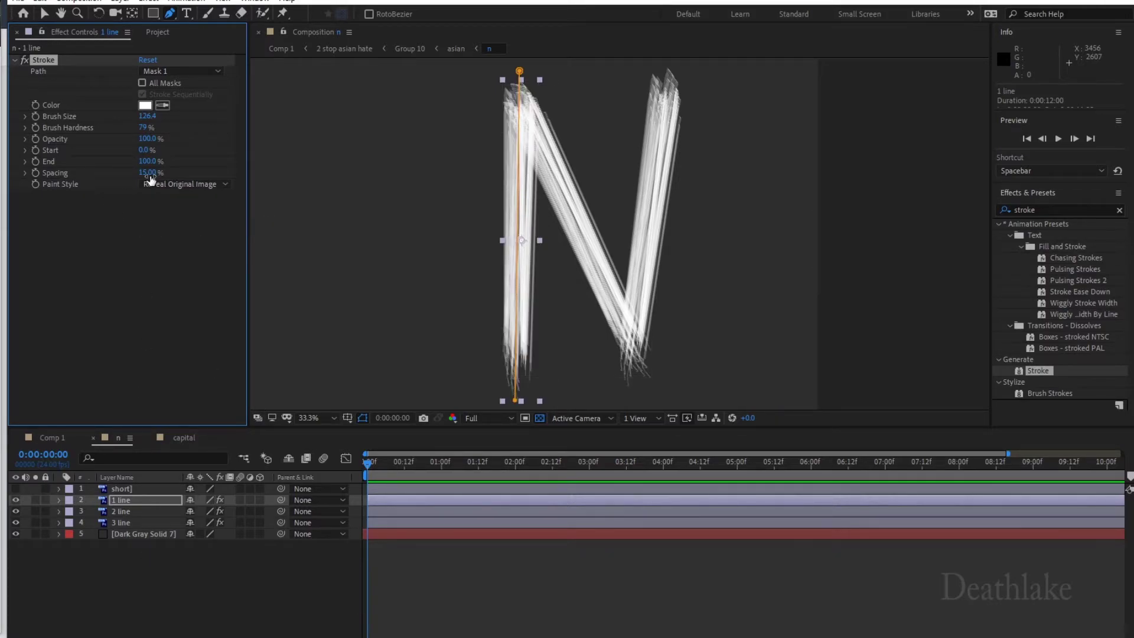
Animate the Stroke End of 1 line from 0% at frame 0 to 99% at frame 8.
left_click_drag(147, 161, 3, 160)
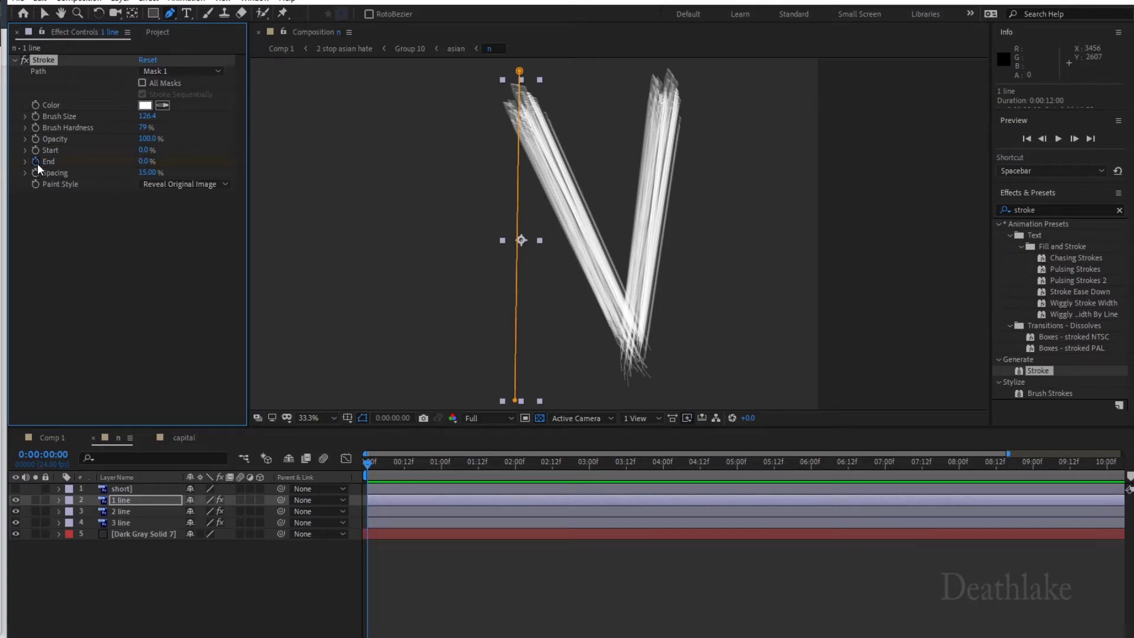
mouse_move(374, 467)
left_mouse_down()
mouse_move(405, 467)
mouse_move(392, 467)
left_mouse_up()
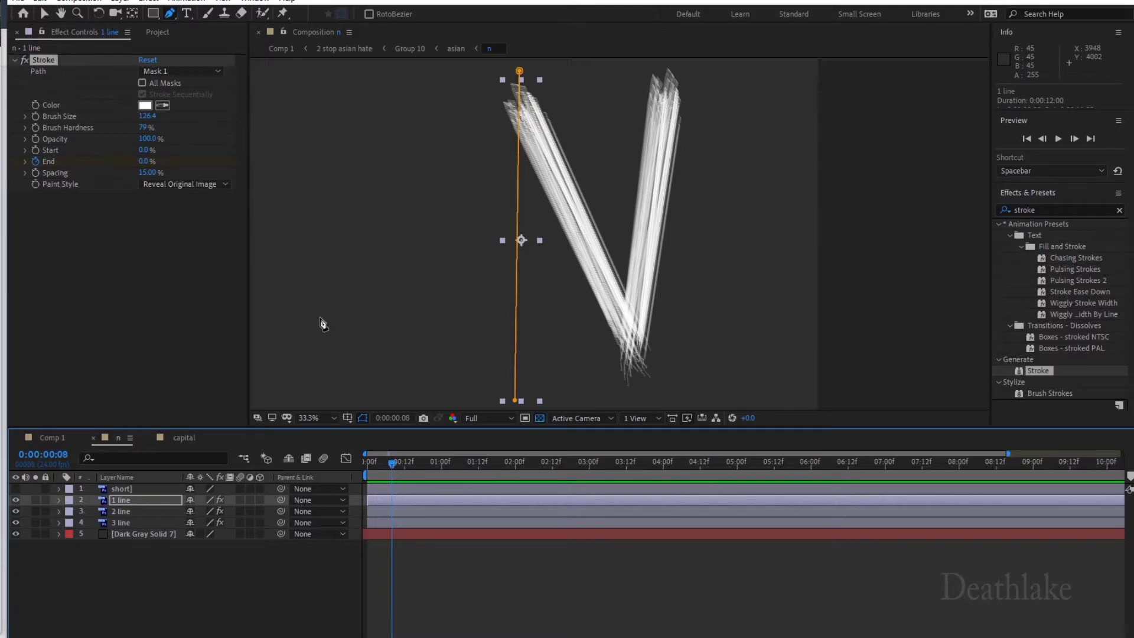
mouse_move(147, 162)
left_mouse_down()
mouse_move(780, 211)
mouse_move(732, 222)
left_mouse_up()
Shift the 2 line layer to start at frame 8 and add a keyframe for its Stroke End there.
left_click_drag(377, 511, 402, 508)
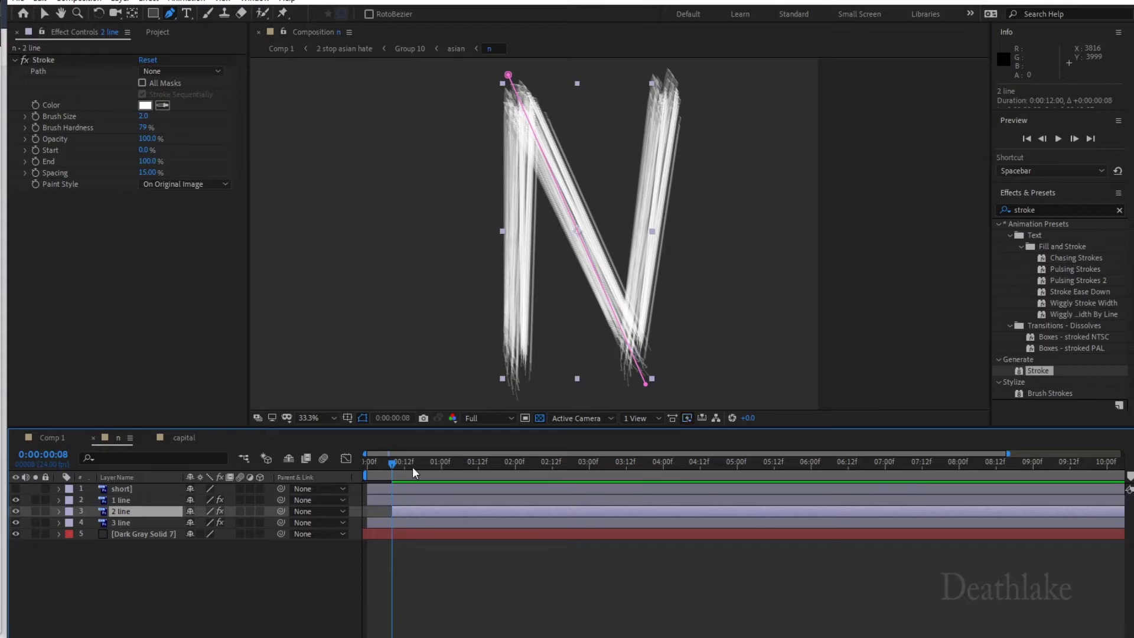
left_click(35, 161)
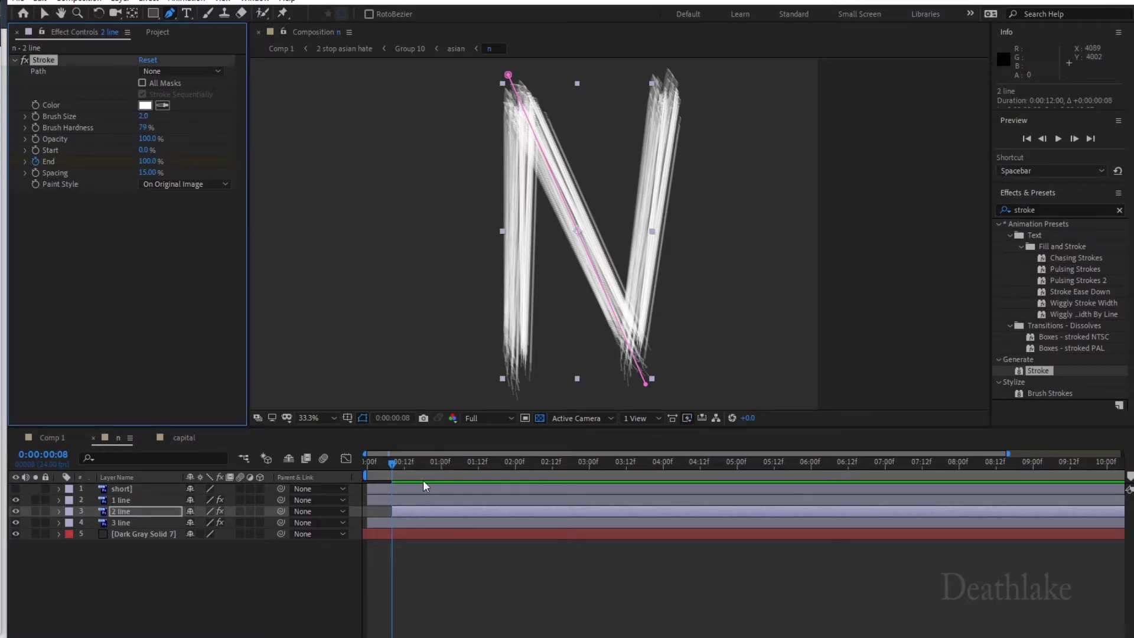
left_click_drag(392, 460, 245, 397)
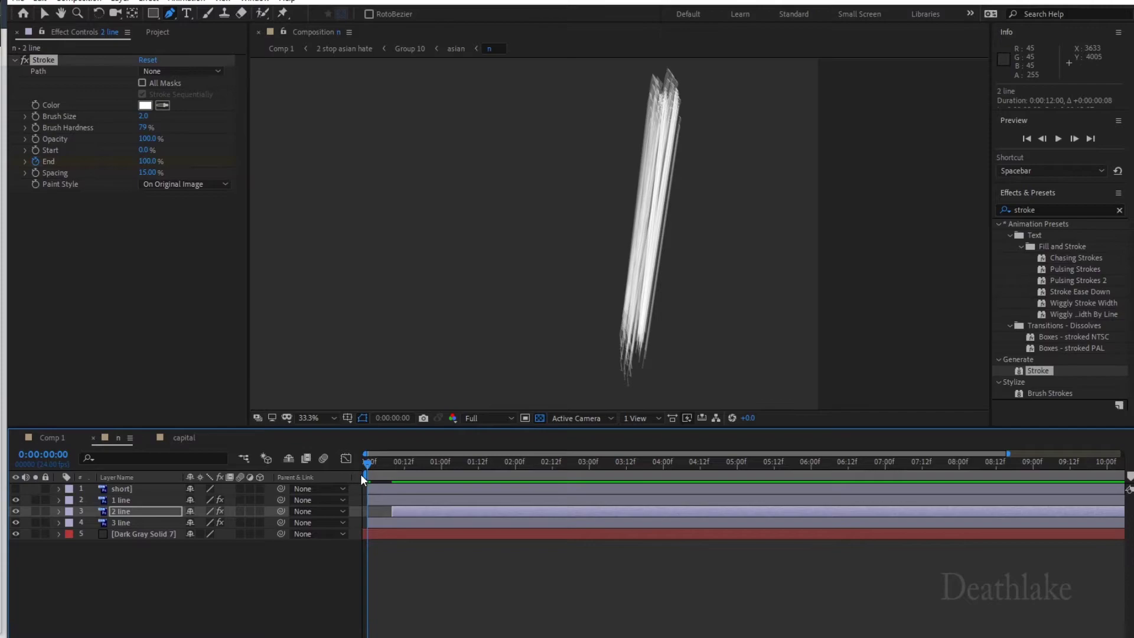
mouse_move(397, 463)
left_mouse_down()
mouse_move(362, 458)
mouse_move(391, 452)
left_mouse_up()
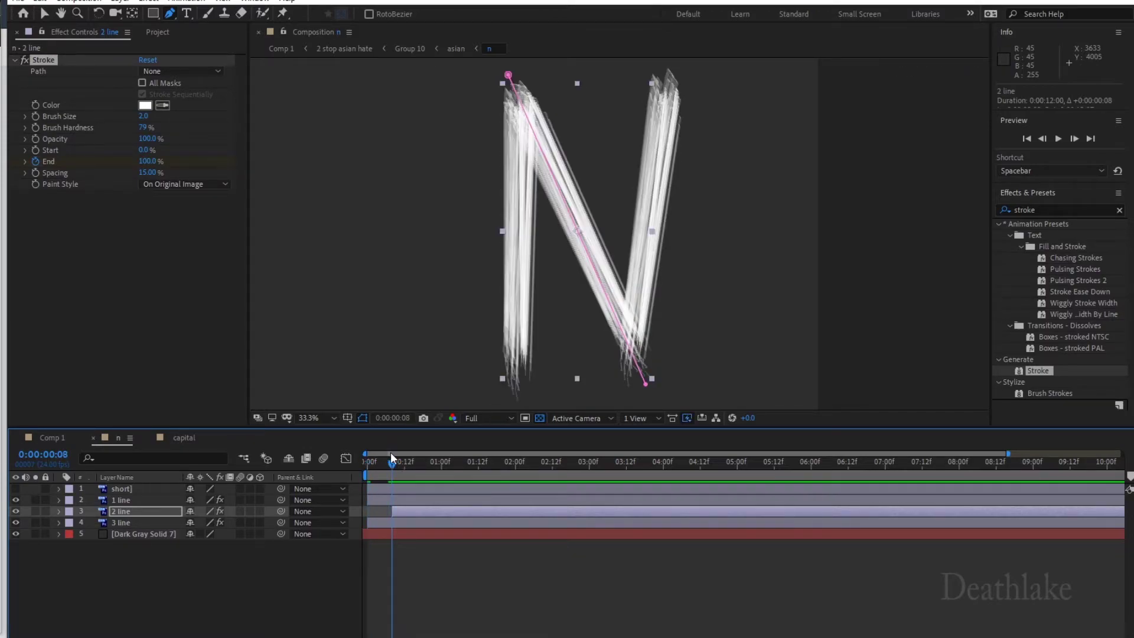
left_click(405, 488)
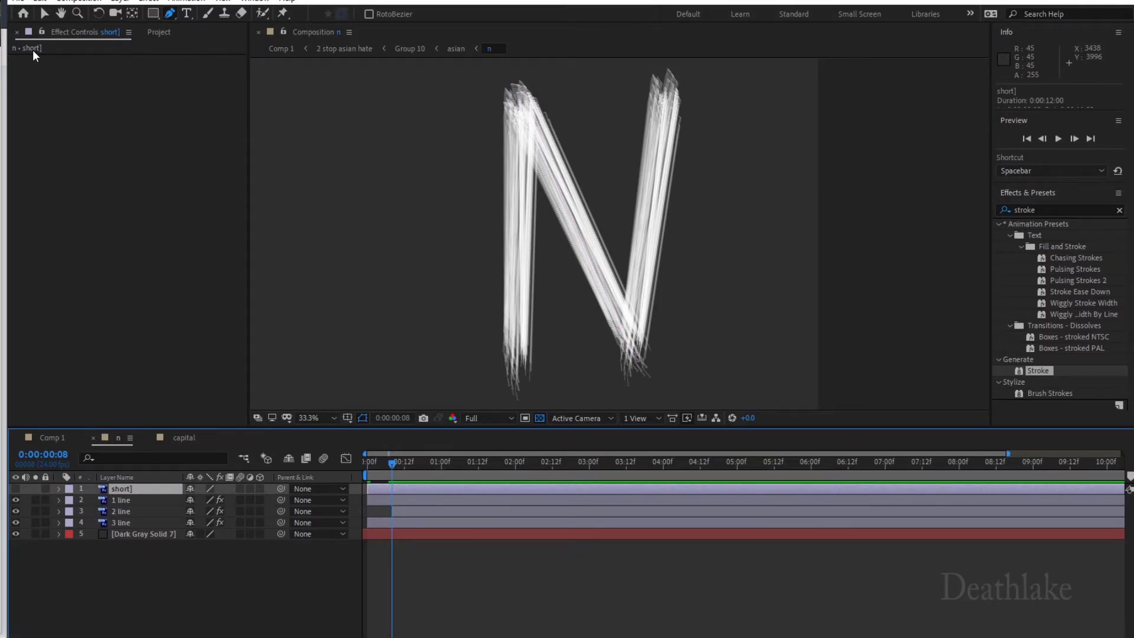
left_click(74, 37)
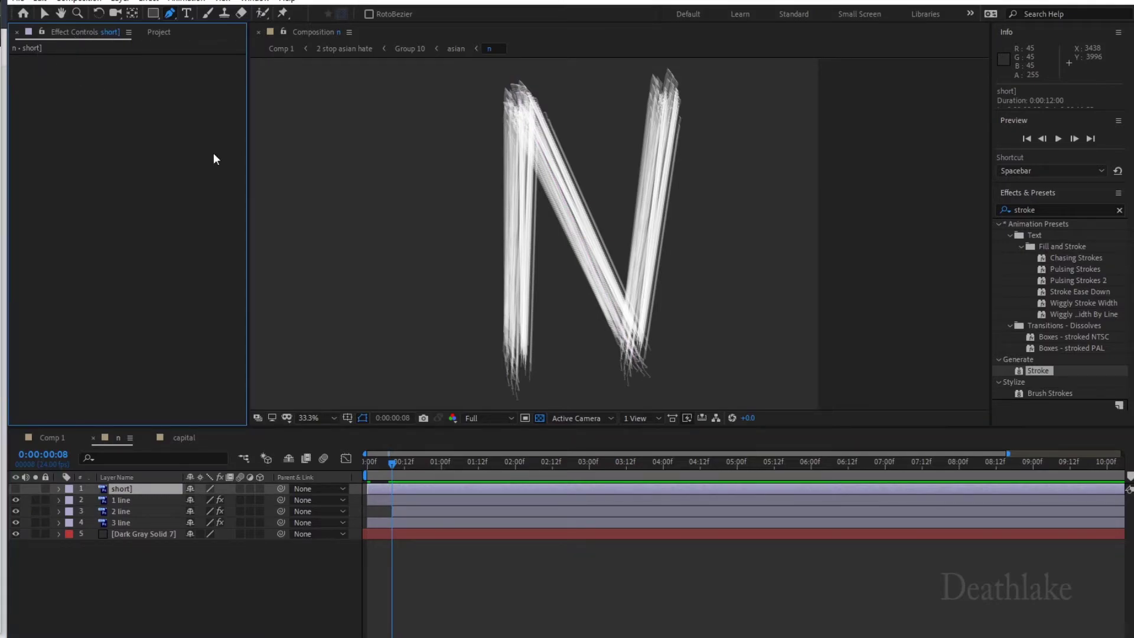
left_click(391, 500)
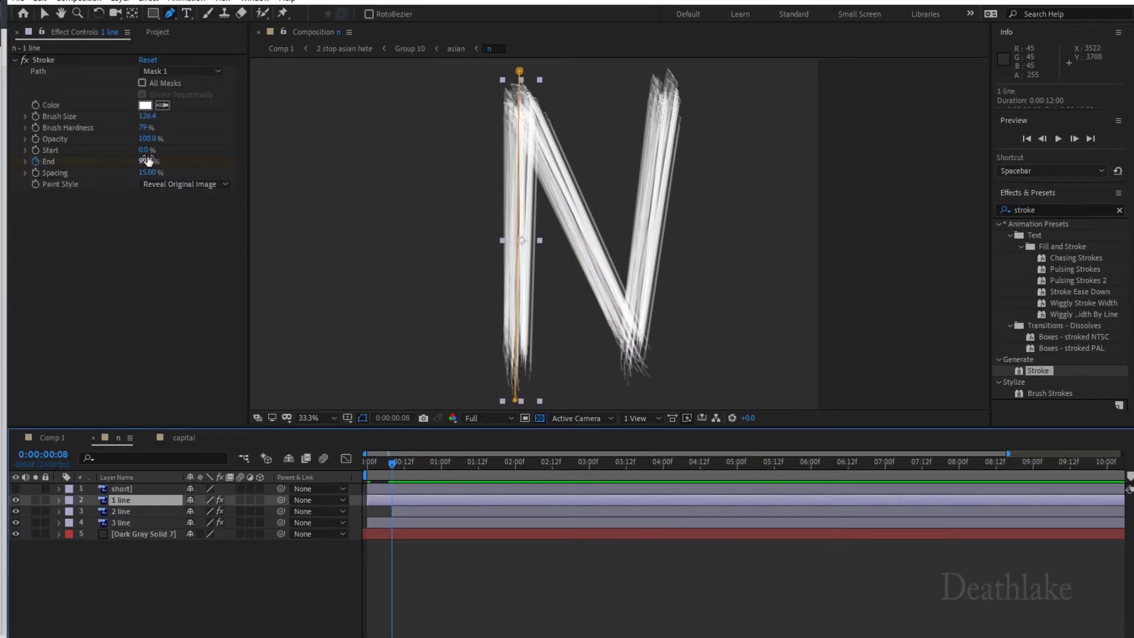
left_click_drag(147, 161, 181, 163)
key("ctrl+z")
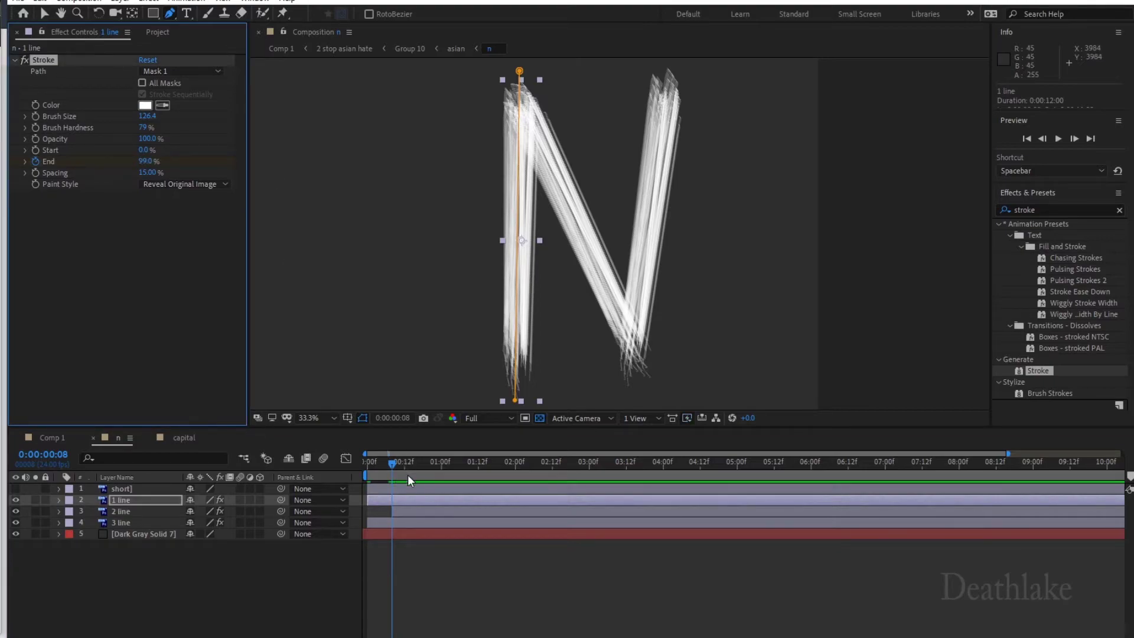
mouse_move(388, 462)
left_mouse_down()
mouse_move(366, 458)
mouse_move(403, 462)
mouse_move(392, 455)
left_mouse_up()
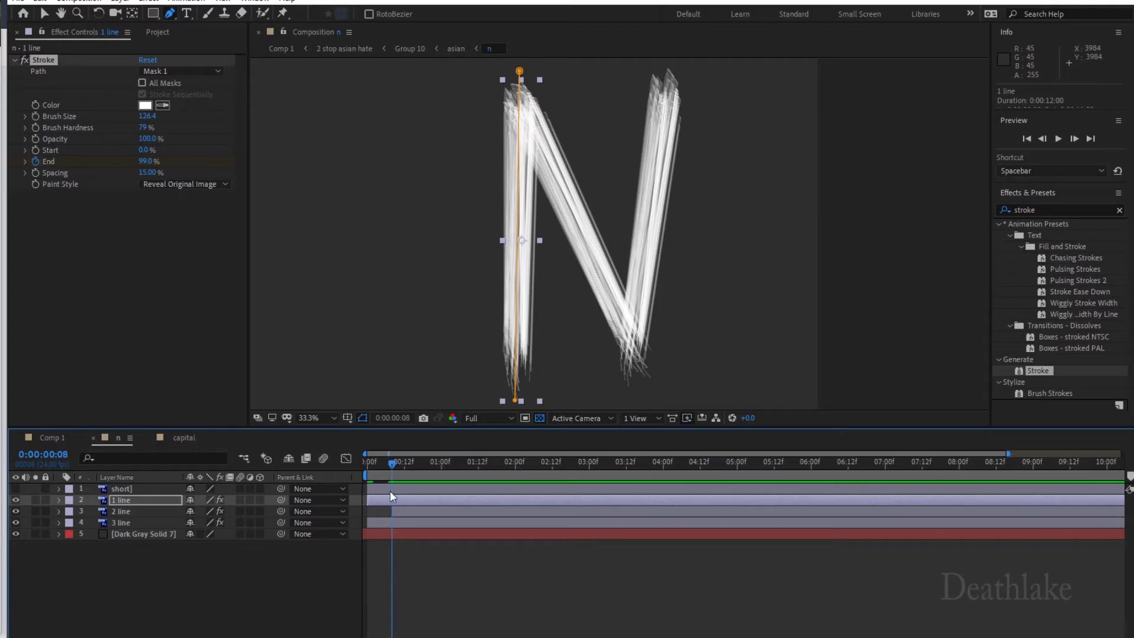
Shift the 3 line layer in the timeline so that it starts at frame 16.
left_click_drag(380, 519, 440, 520)
left_click_drag(395, 461, 436, 466)
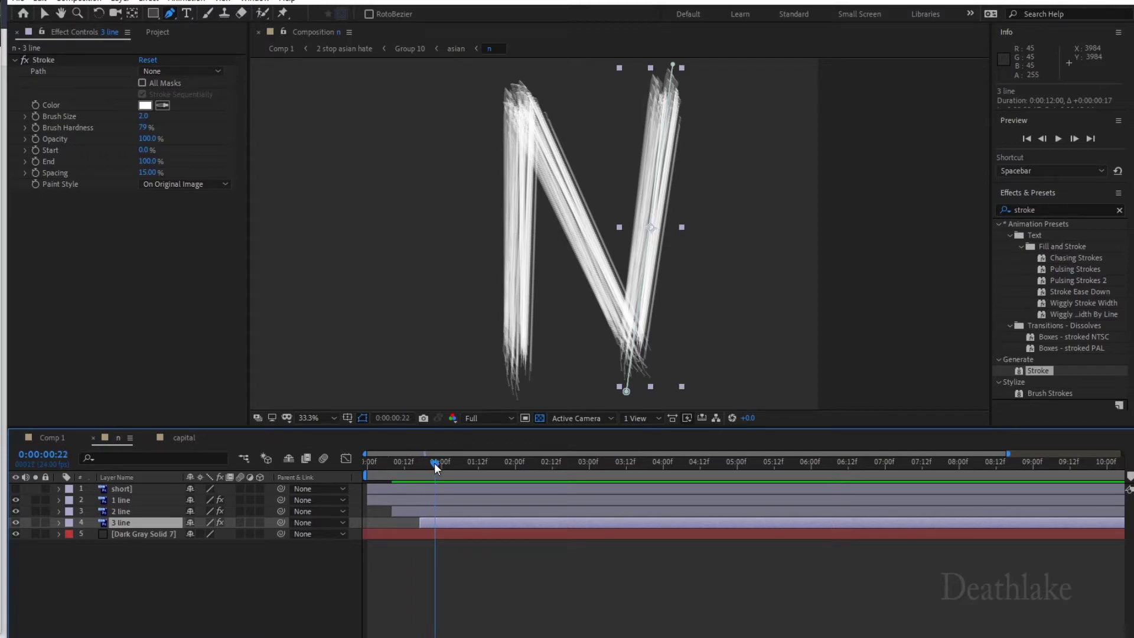
left_click_drag(440, 522, 455, 523)
mouse_move(433, 458)
left_mouse_down()
mouse_move(402, 455)
mouse_move(417, 456)
left_mouse_up()
left_click_drag(443, 522, 429, 519)
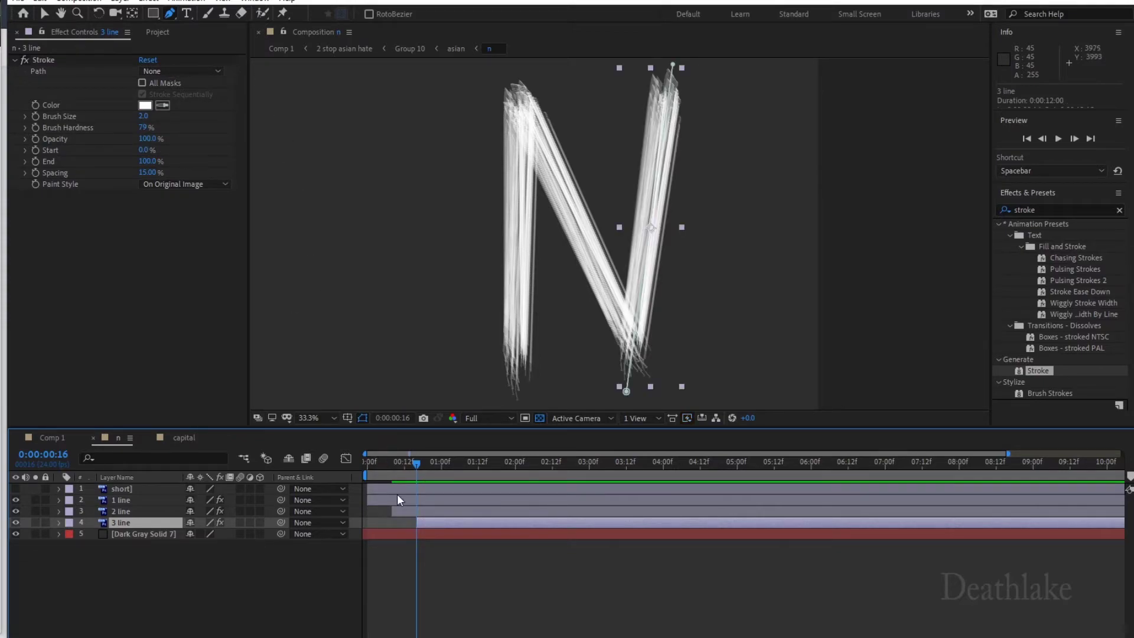
Configure the Stroke effect on 2 line with brush size 183.6, path Mask 1 and paint style Reveal Original Image.
left_click_drag(405, 463, 392, 463)
left_click(409, 511)
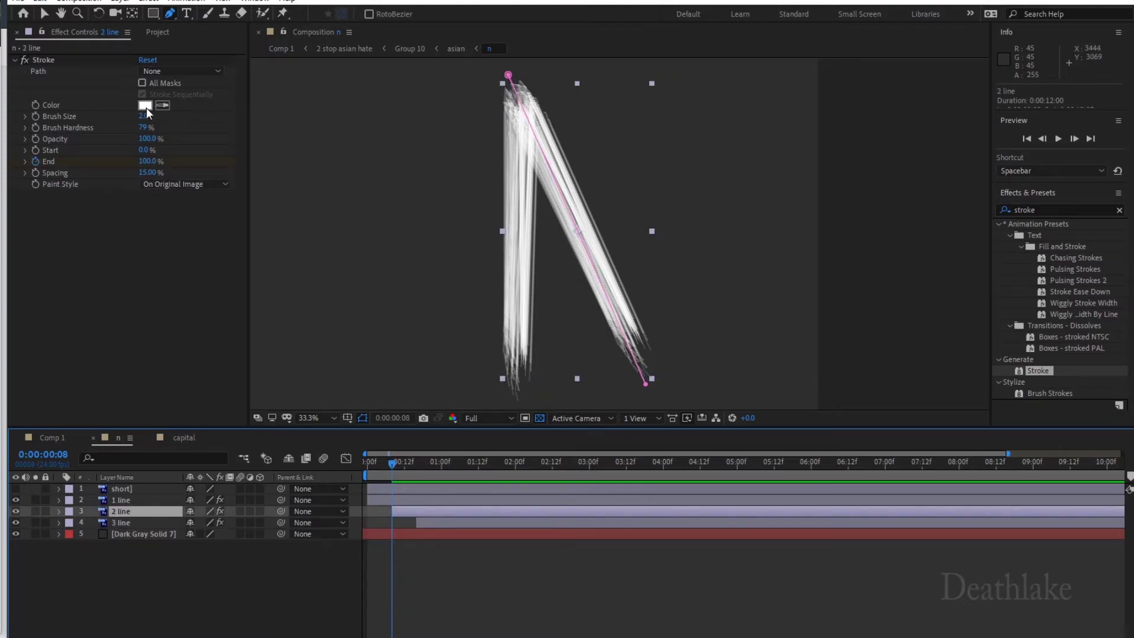
left_click_drag(143, 116, 1006, 202)
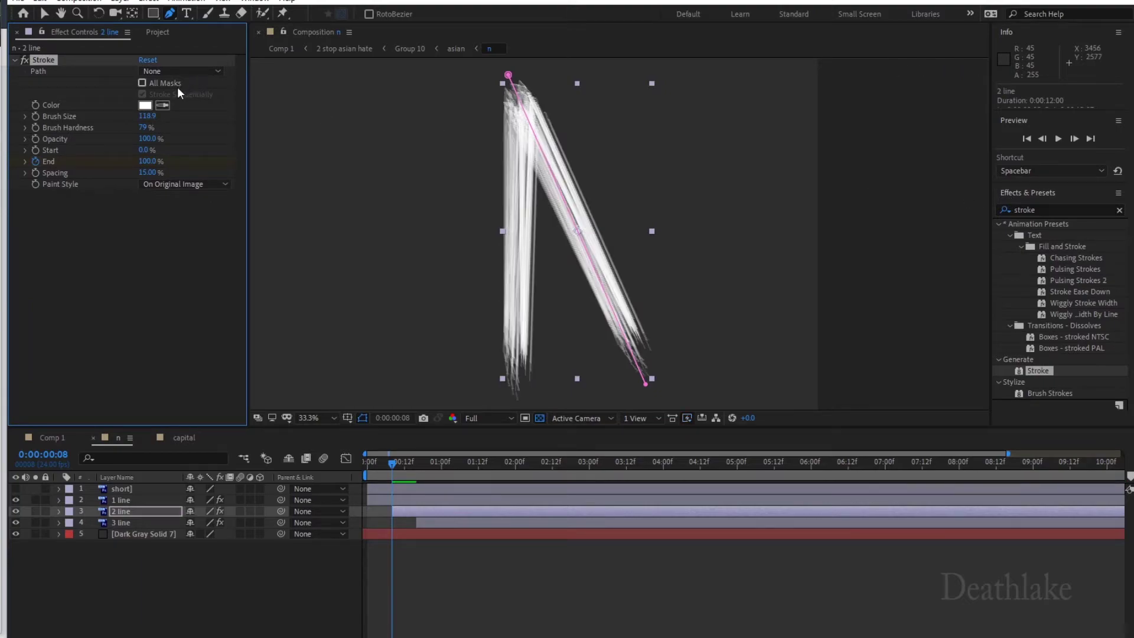
left_click_drag(147, 116, 406, 151)
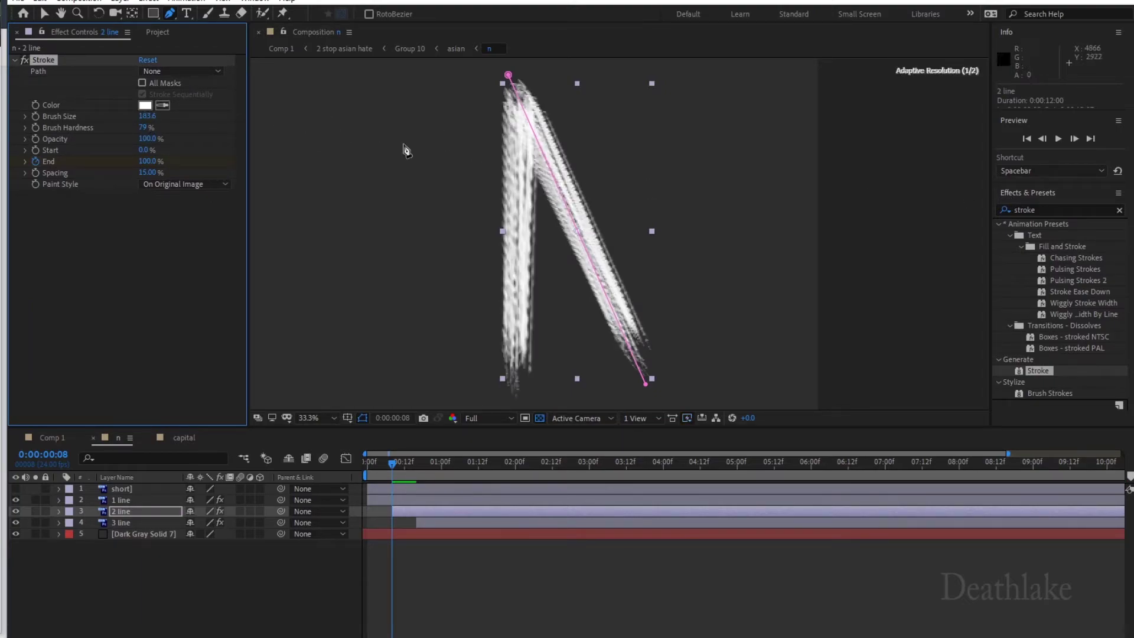
left_click(171, 71)
left_click(180, 104)
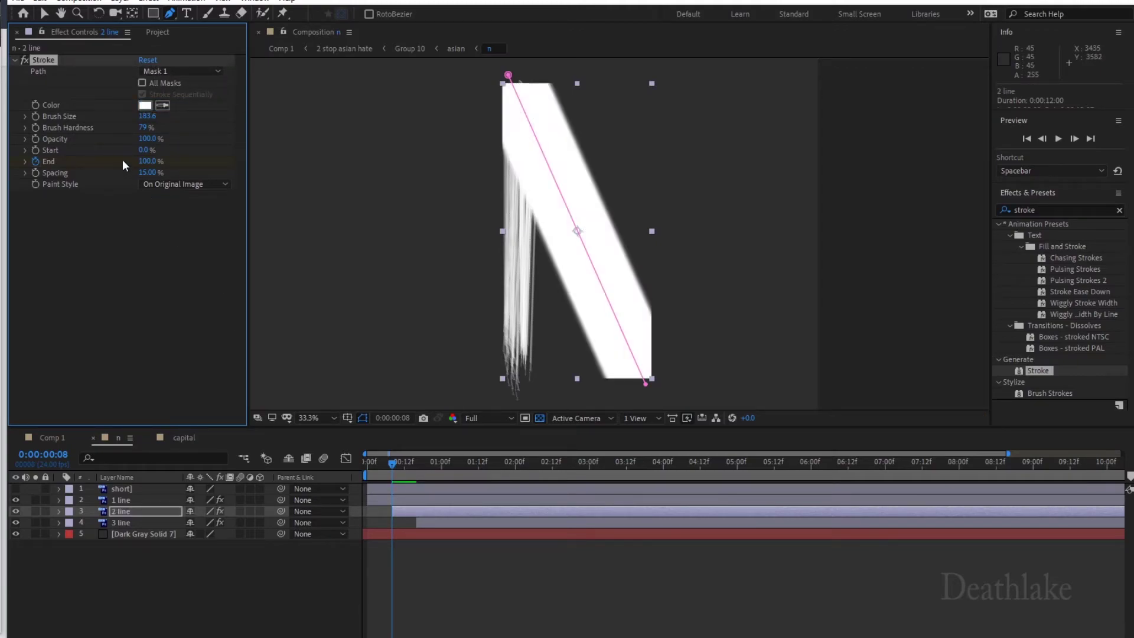
left_click(172, 184)
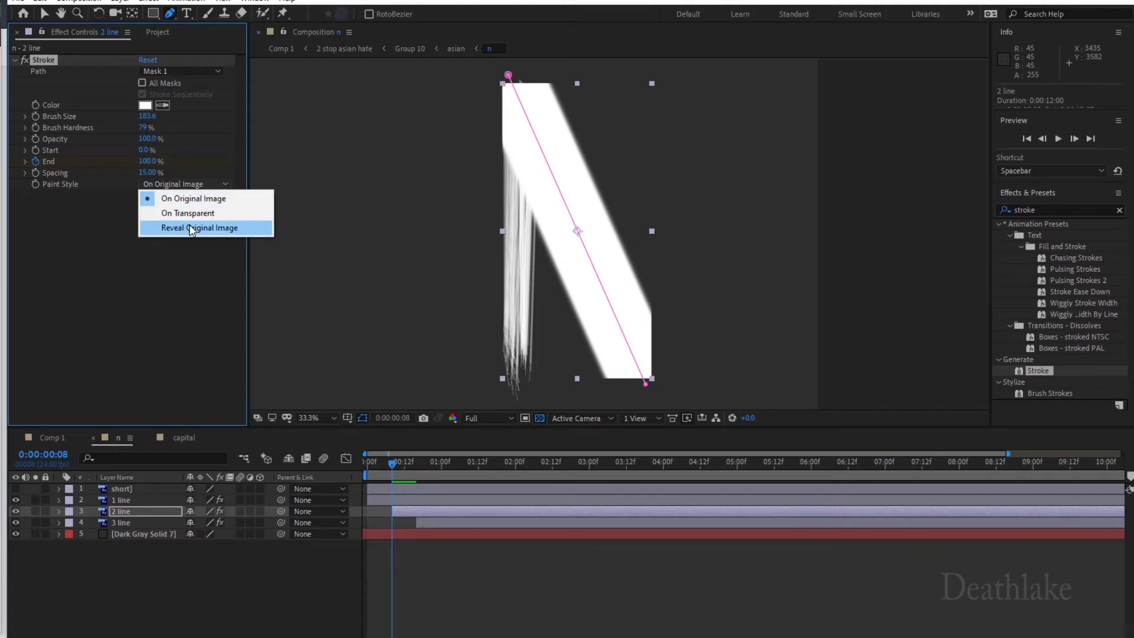
left_click(191, 228)
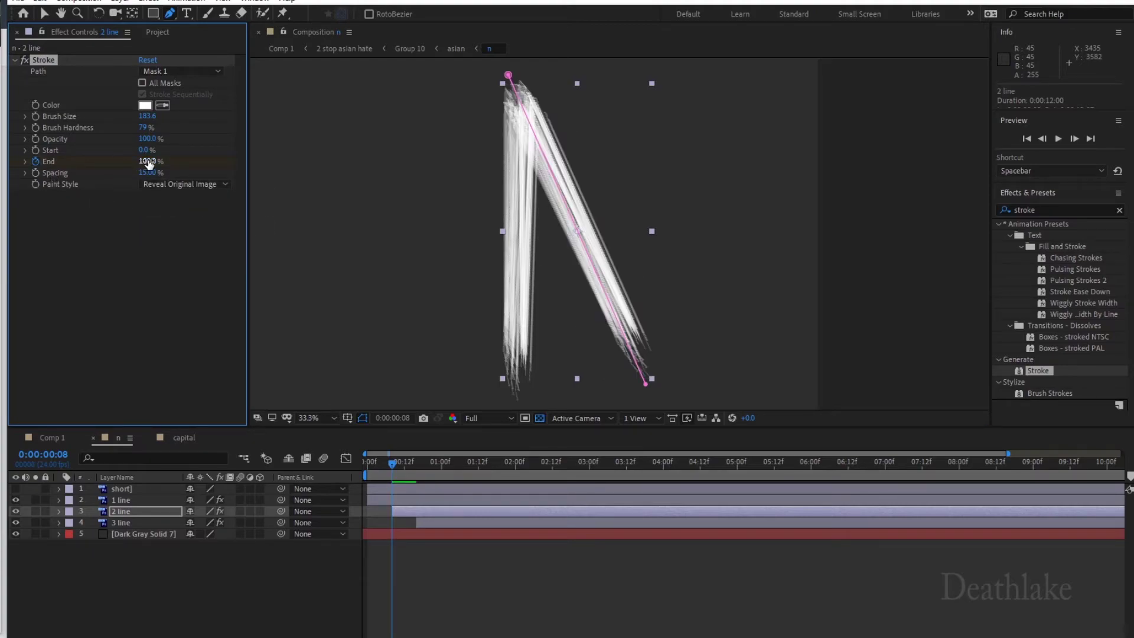
Animate the Stroke End of 2 line from 0% at frame 8 to 100% at frame 16.
left_click_drag(148, 163, 89, 149)
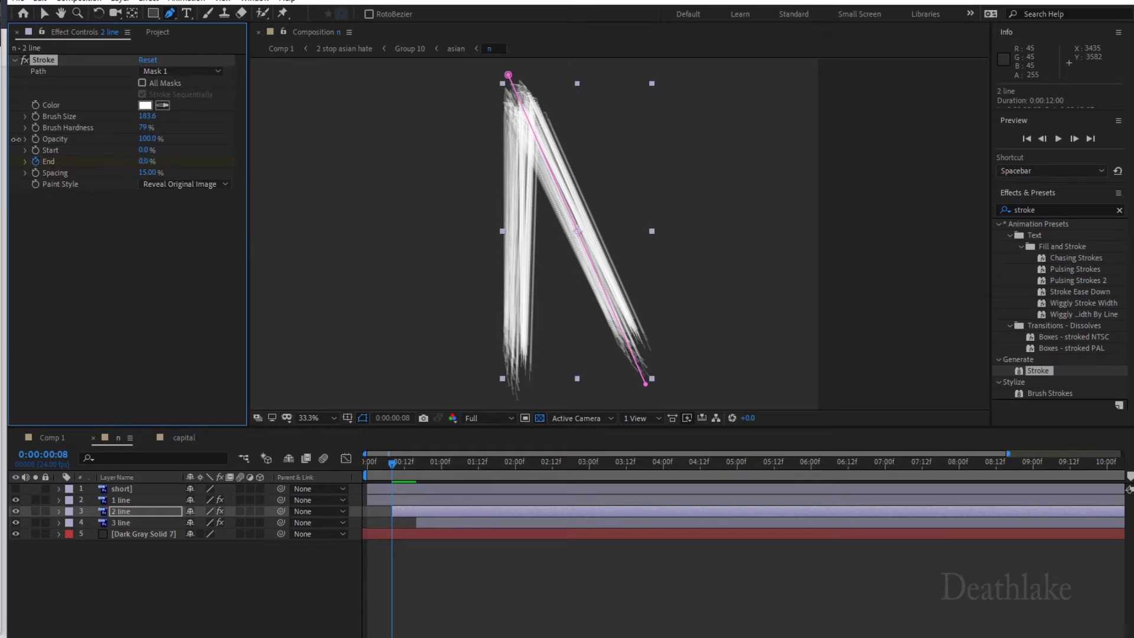
left_click(416, 464)
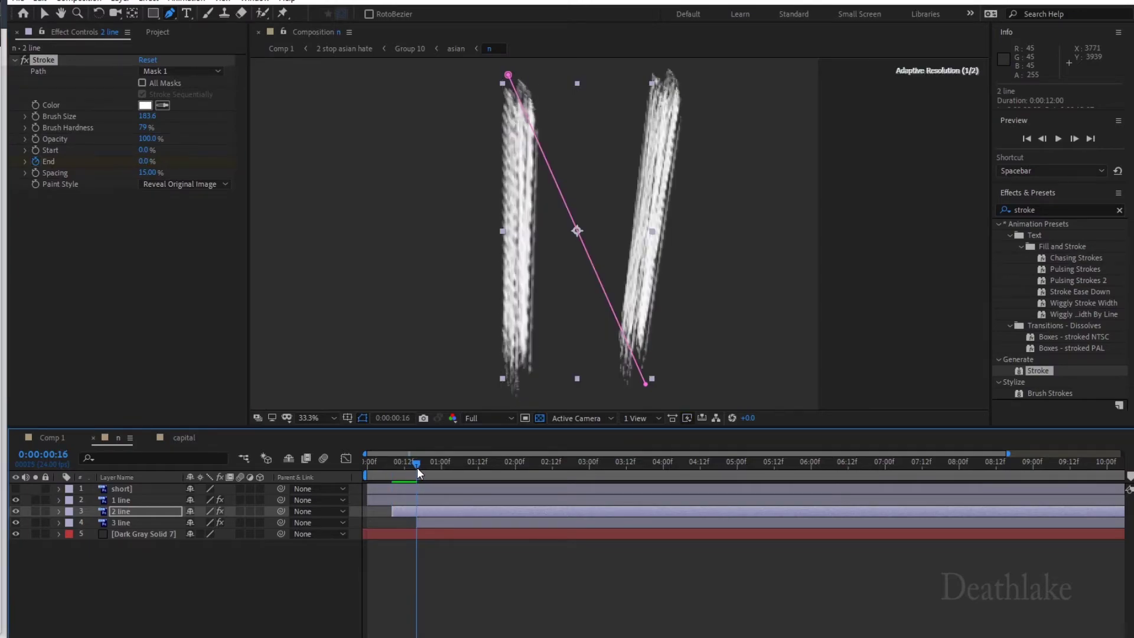
left_click(143, 161)
type("100")
key("Return")
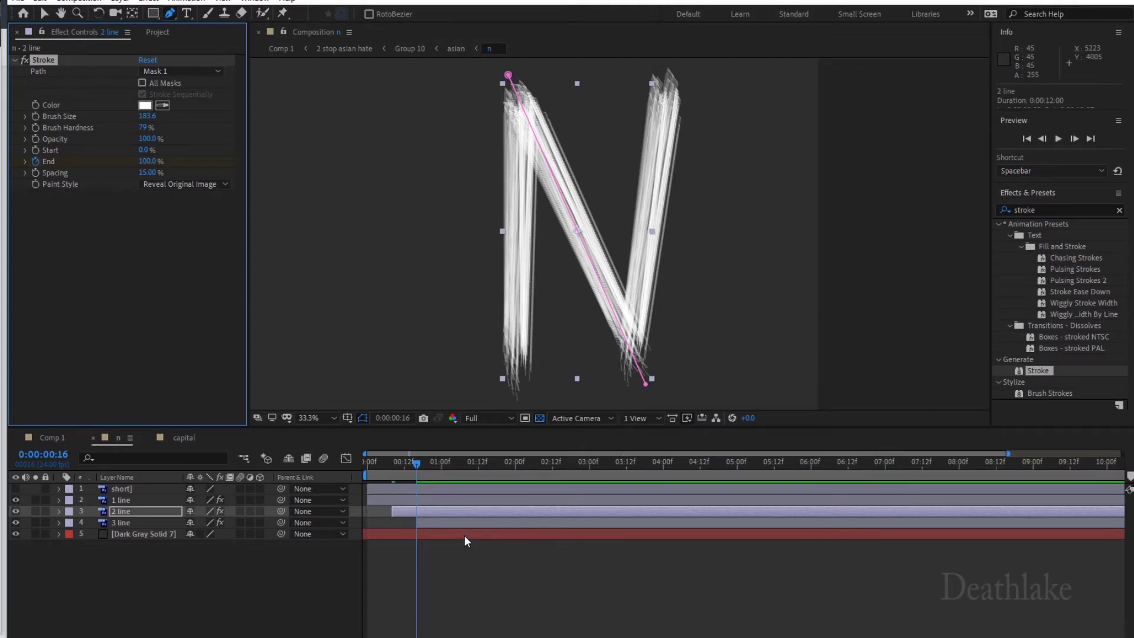
Animate the Stroke End of 3 line from 0% at frame 16 to 100% at frame 22.
left_click(452, 521)
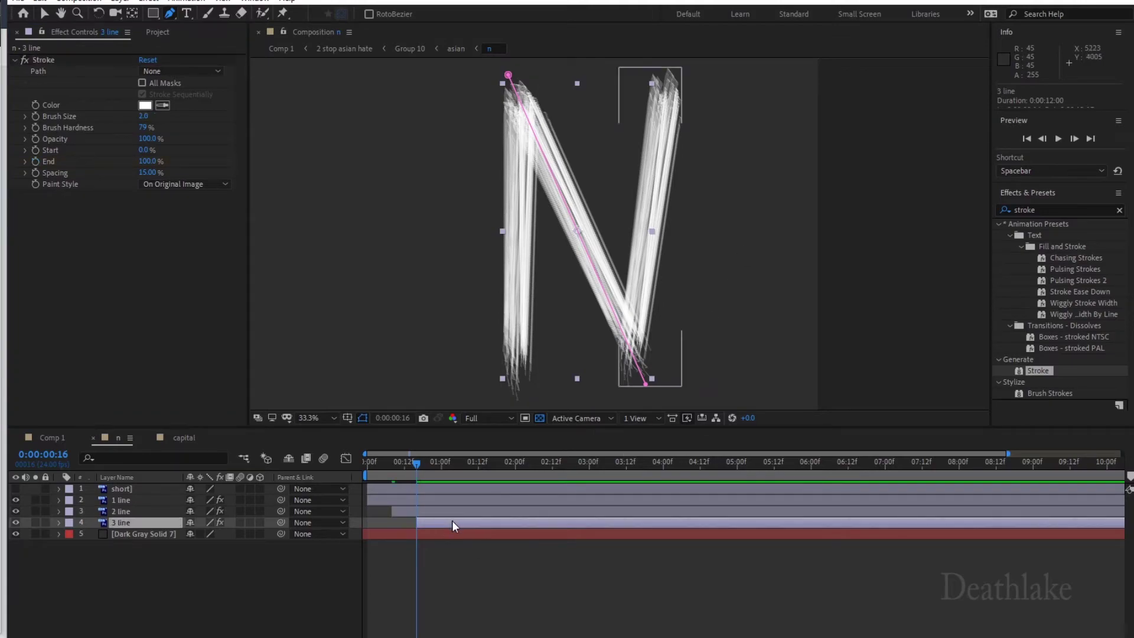
left_click(36, 162)
left_click(146, 161)
type("0")
key("Return")
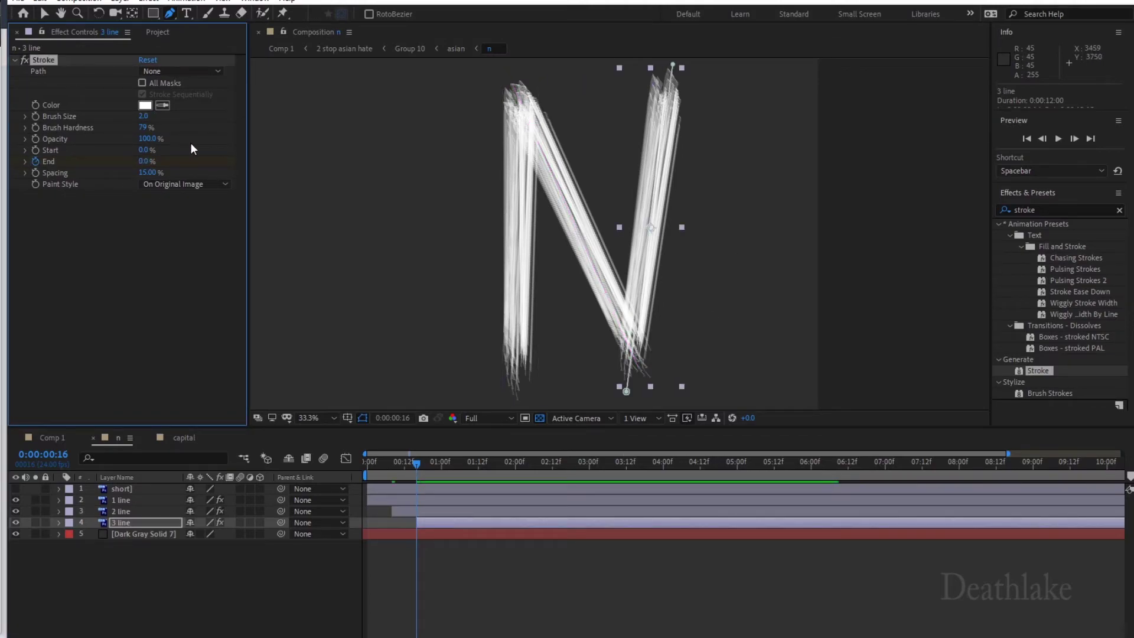
left_click(435, 465)
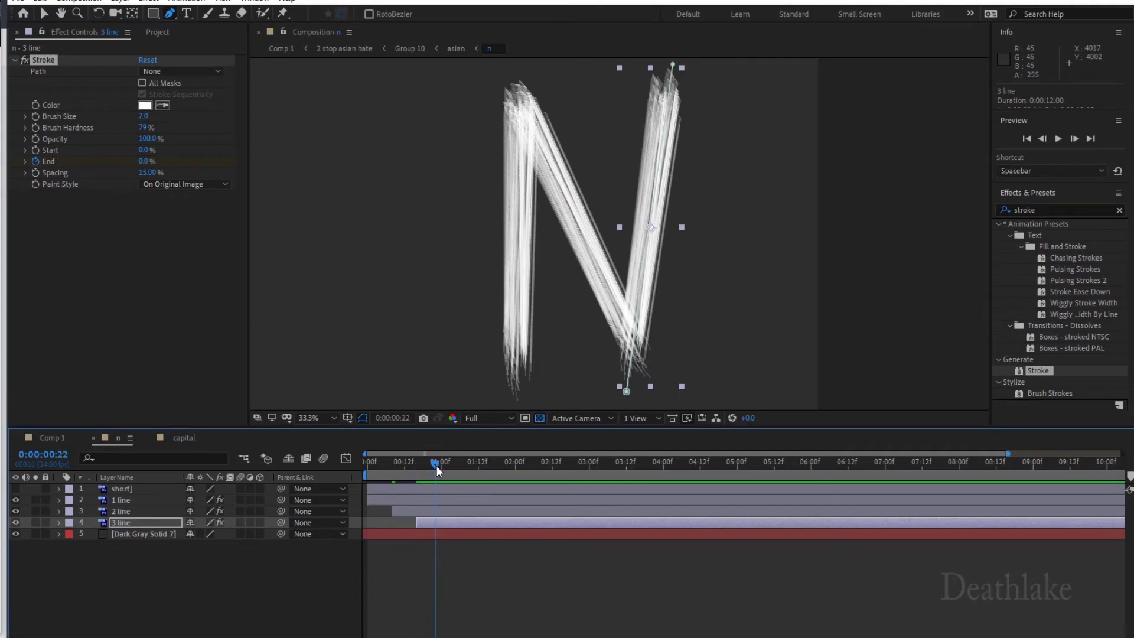
left_click(151, 161)
type("100")
key("Return")
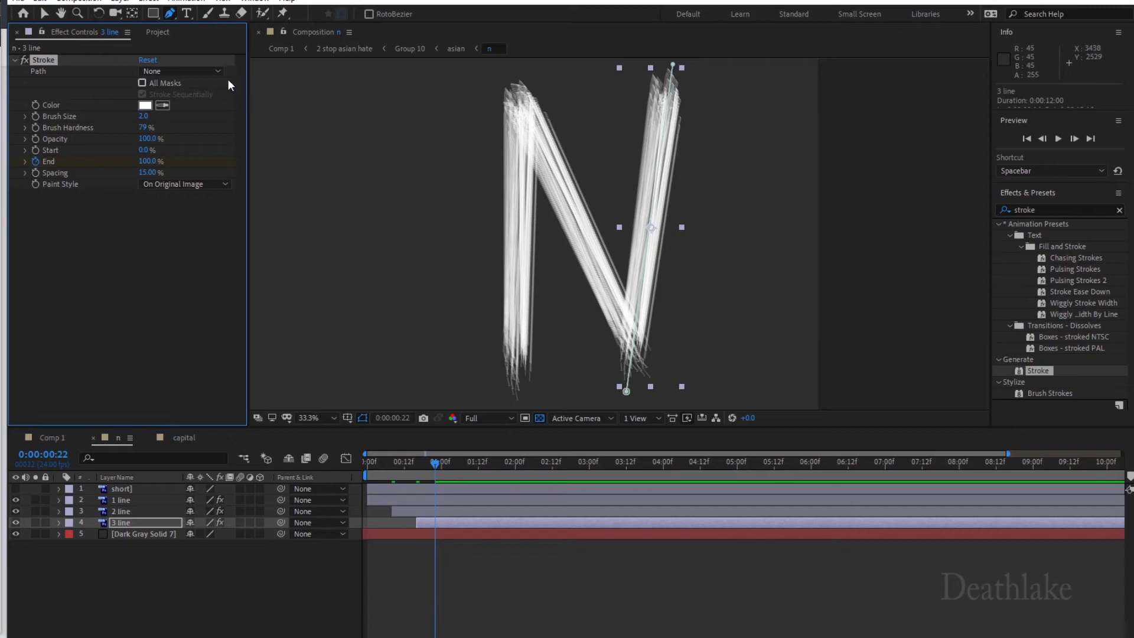
Configure the Stroke effect on 3 line with path Mask 1, brush size 104.8 and paint style Reveal Original Image.
left_click(219, 71)
left_click(180, 108)
left_click_drag(145, 116, 193, 114)
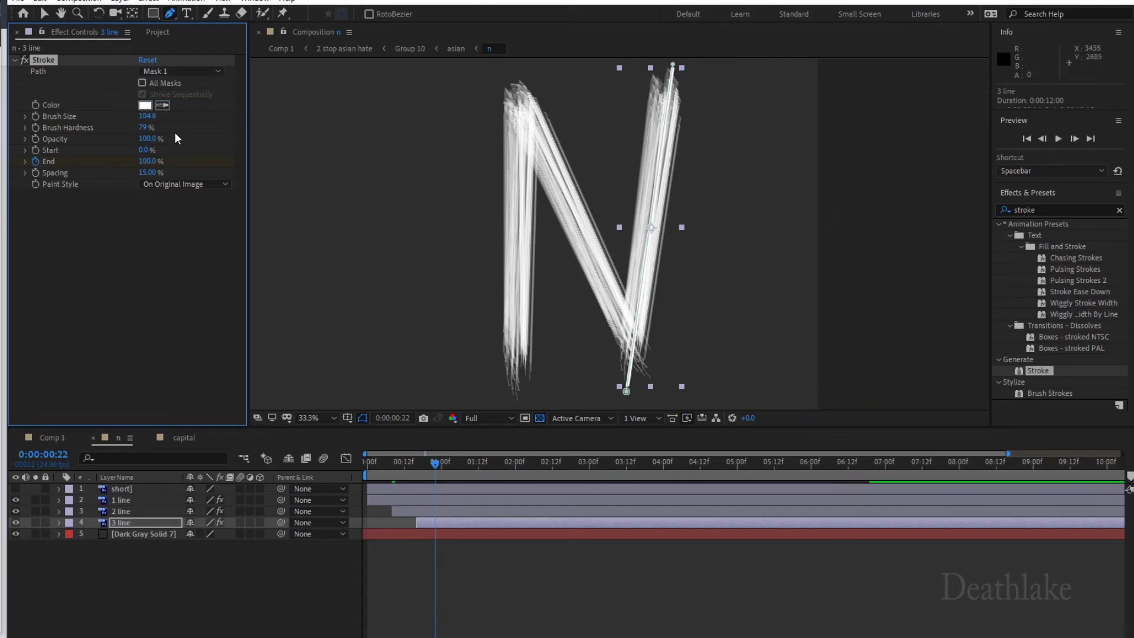
left_click(199, 184)
left_click(198, 228)
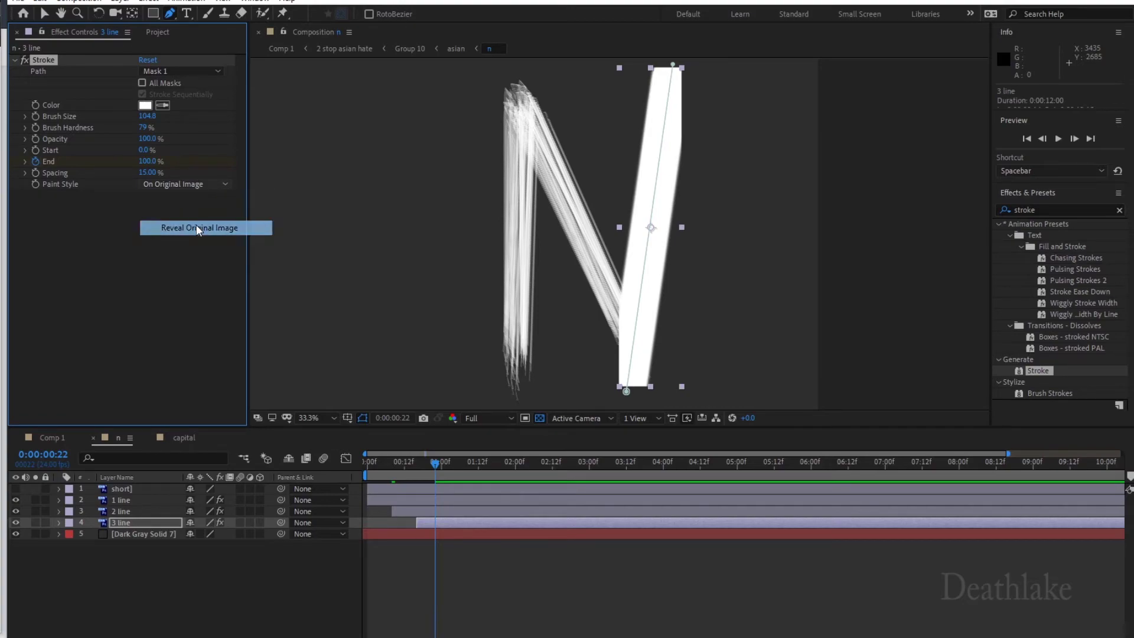
left_click(369, 462)
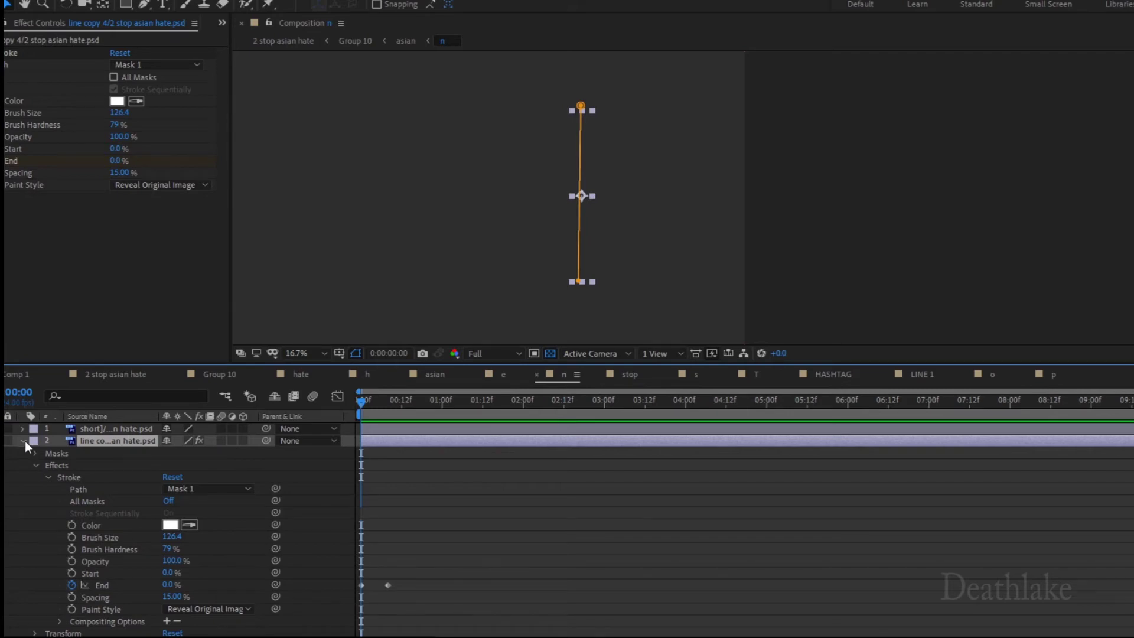
Expand the Stroke effect's properties on the first line layer in the timeline to examine its End keyframes.
left_click(23, 441)
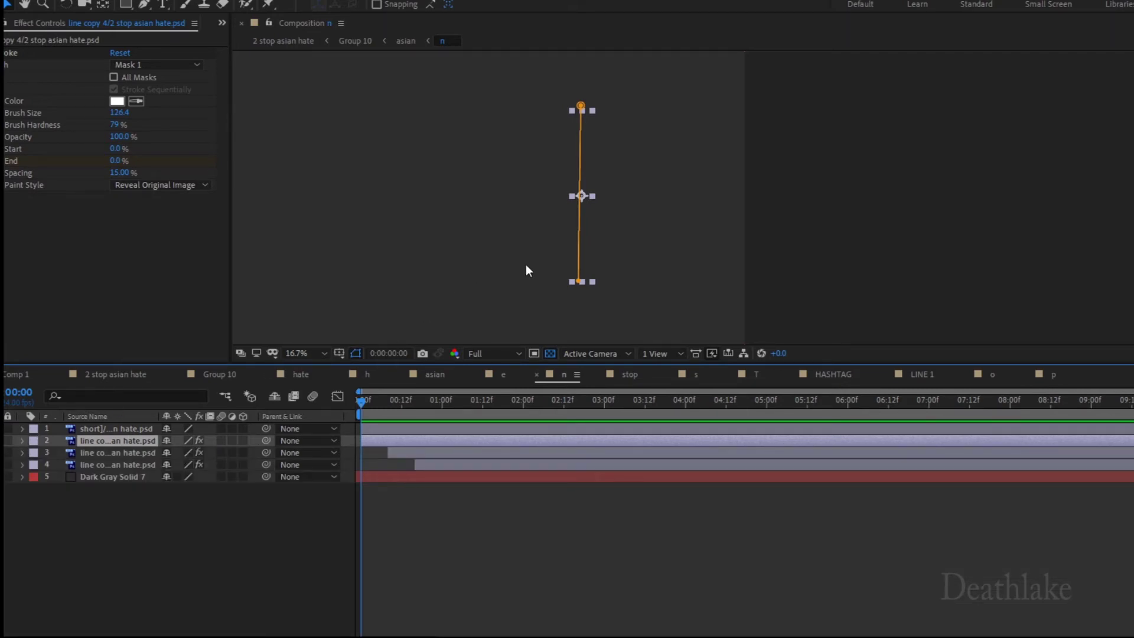
left_click(24, 444)
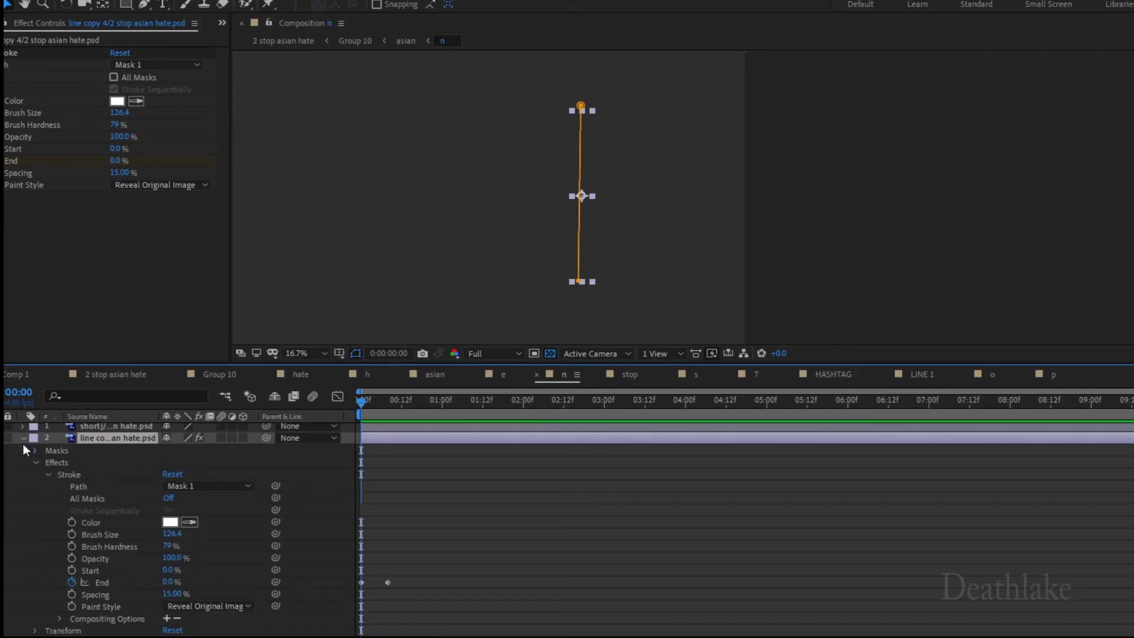
left_click(48, 475)
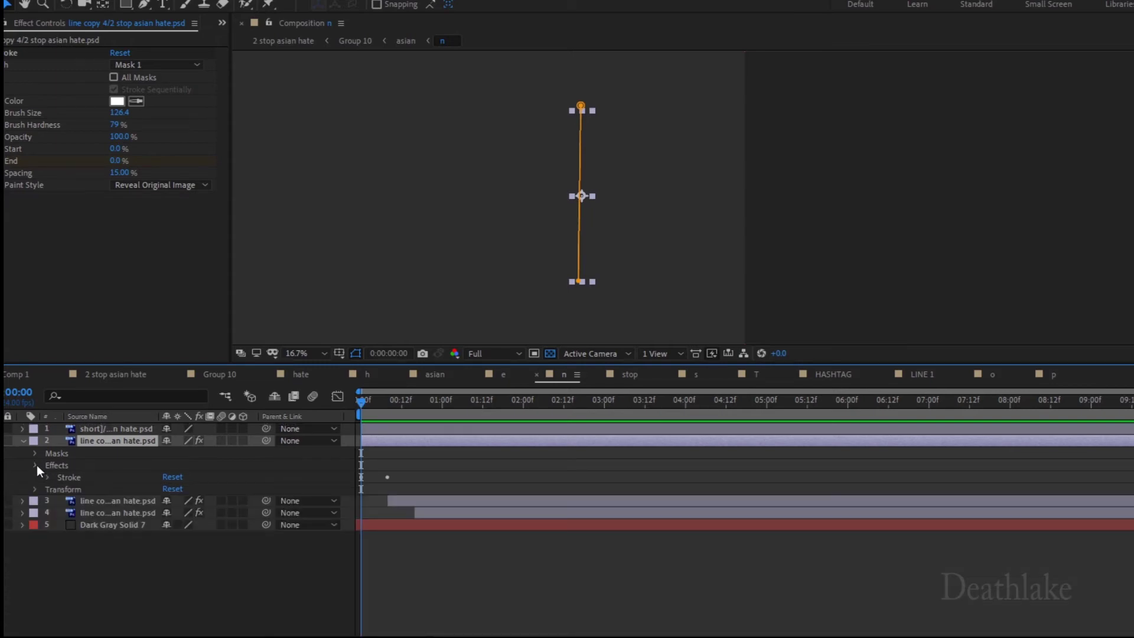
left_click(36, 464)
left_click(59, 464)
left_click(36, 466)
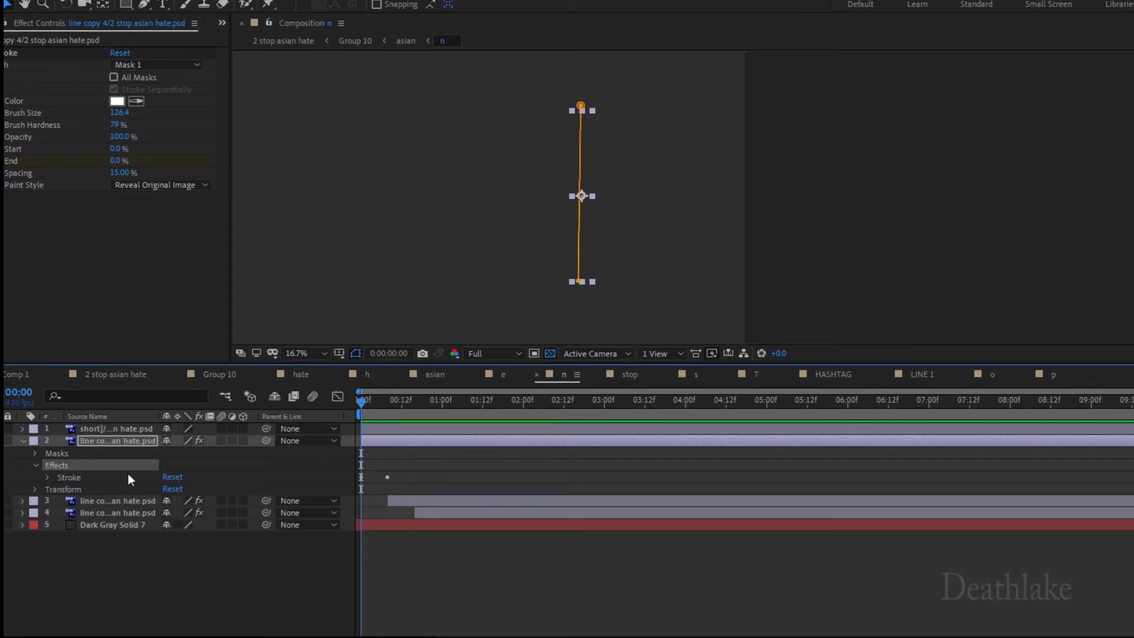
left_click(68, 478)
left_click(49, 477)
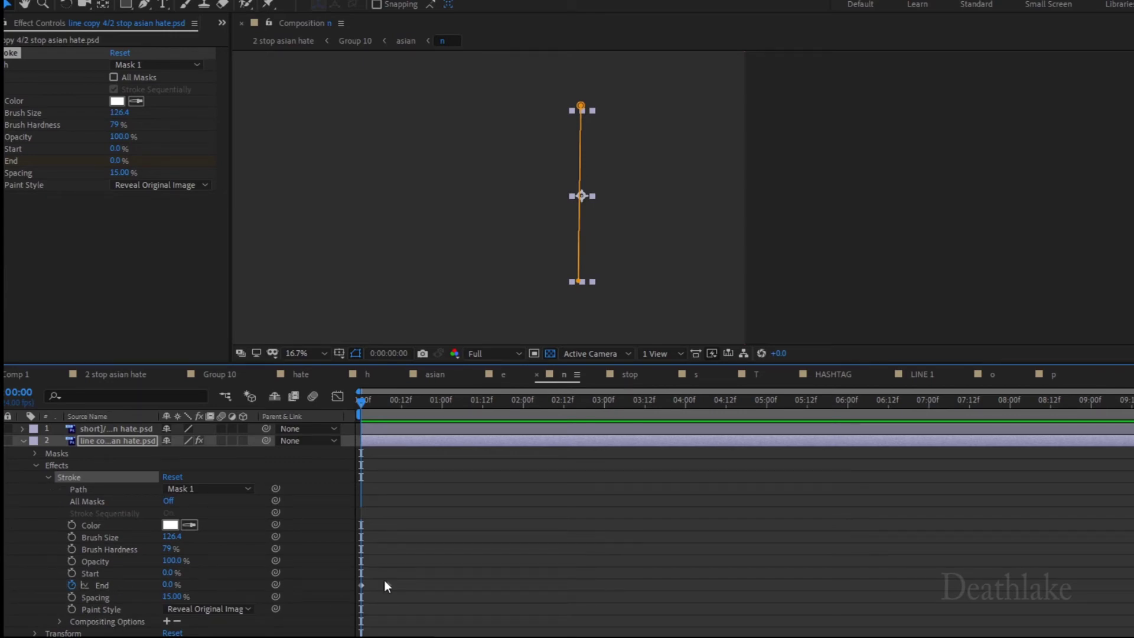
Scrub from frame 0 to frame 7 to check how the End keyframes reveal the first stroke.
left_click_drag(367, 403, 373, 402)
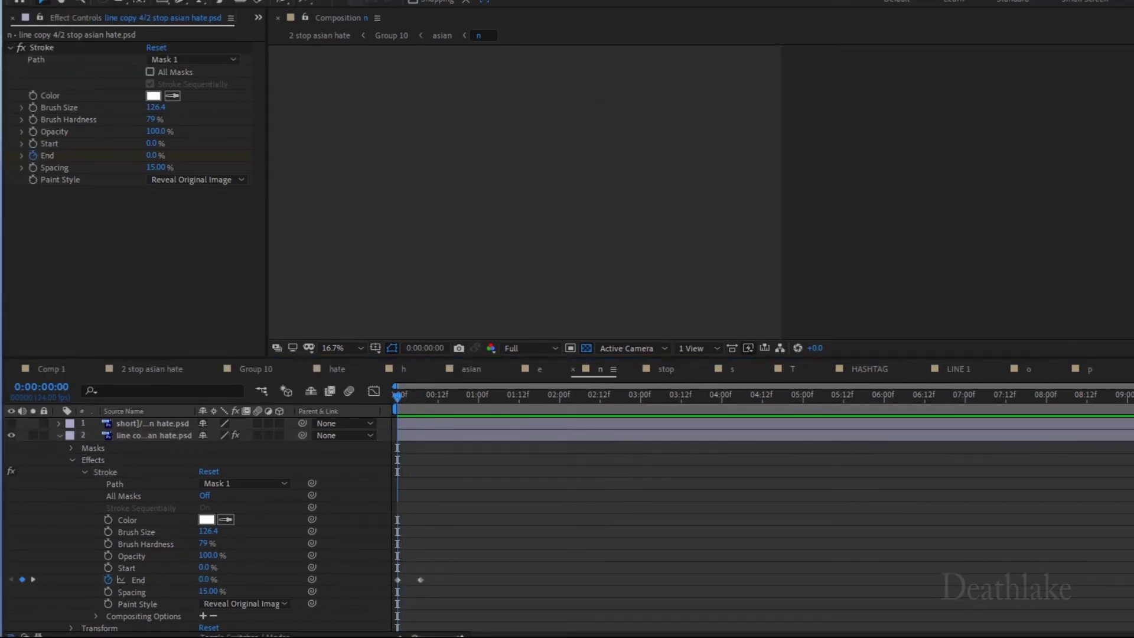
left_click(252, 551)
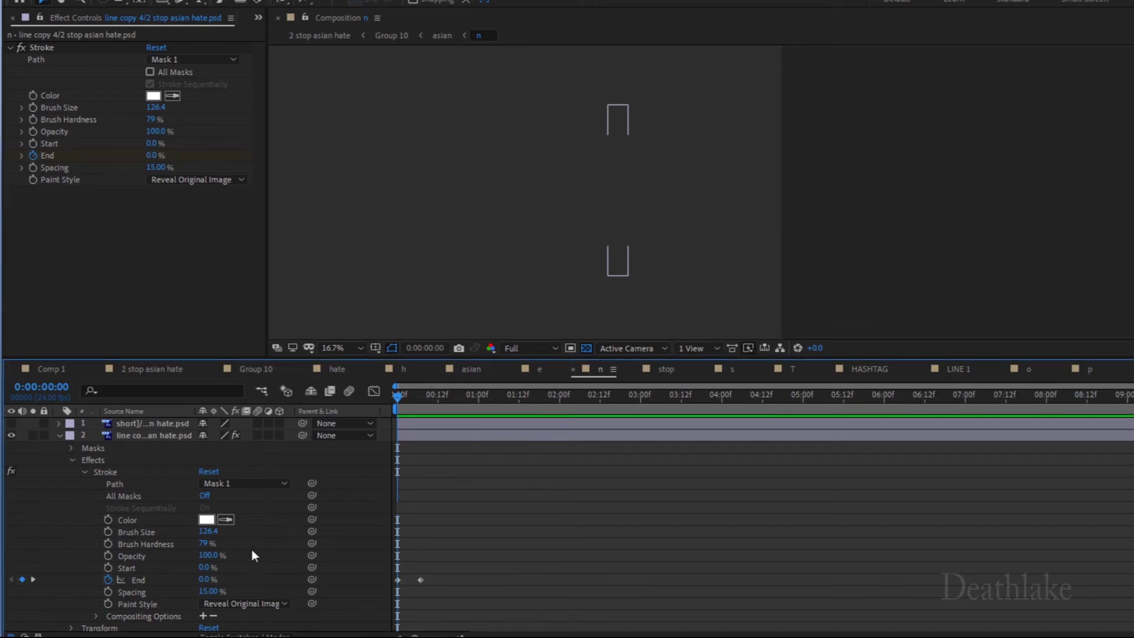
left_click_drag(401, 398, 423, 394)
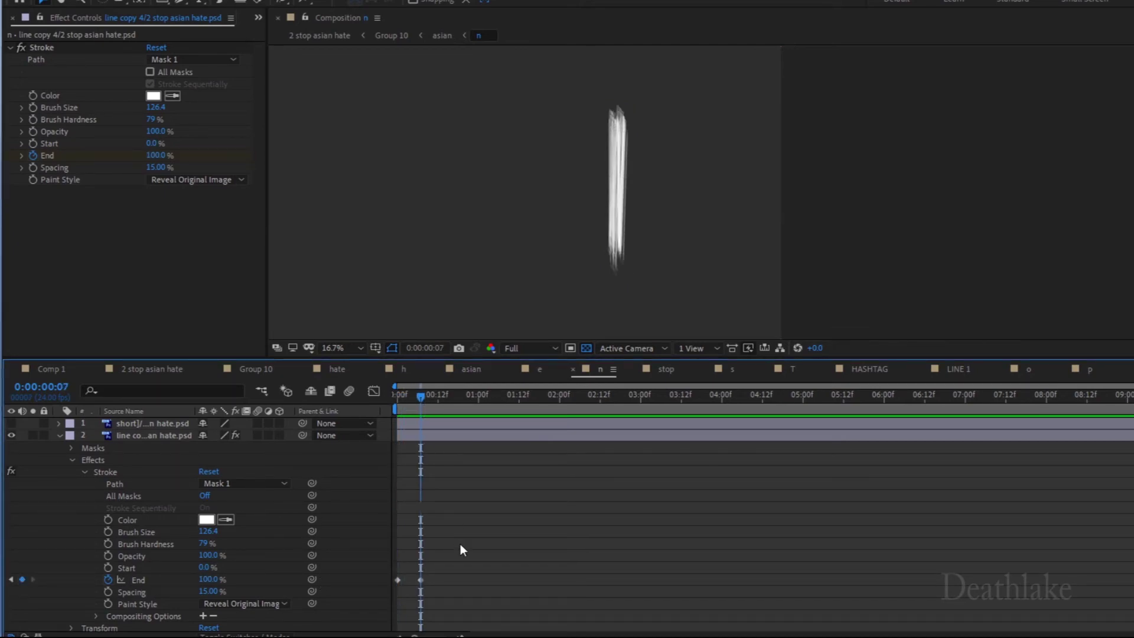
Replace the first line's Stroke End keyframes with new ones at frames 0 and 7, setting End to 0% at frame 0.
left_click_drag(451, 596, 382, 561)
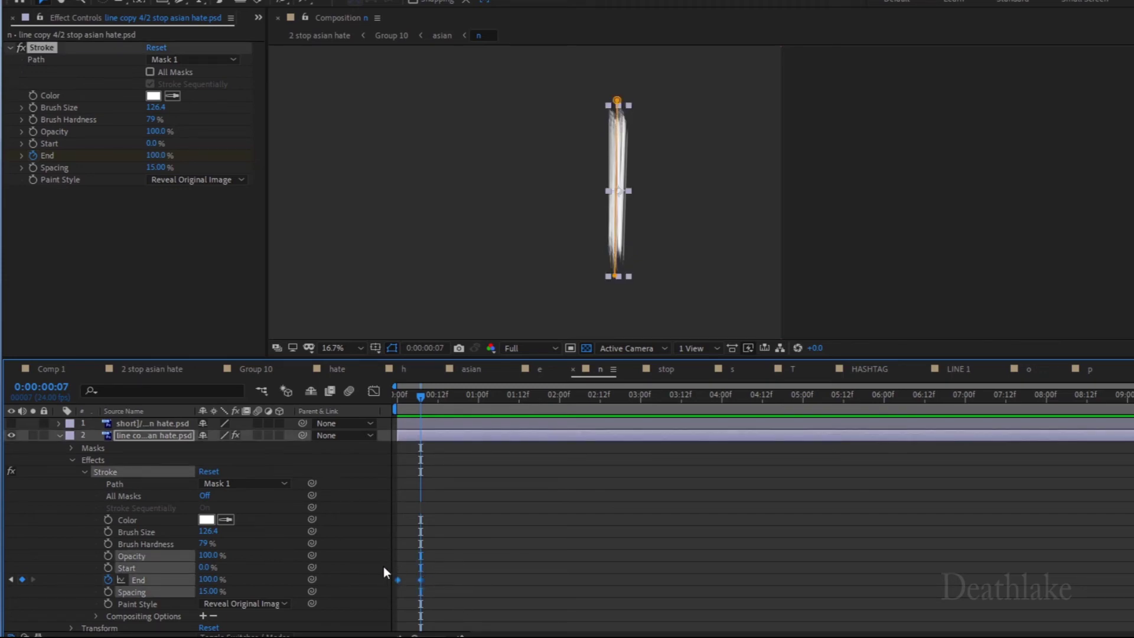
key("Delete")
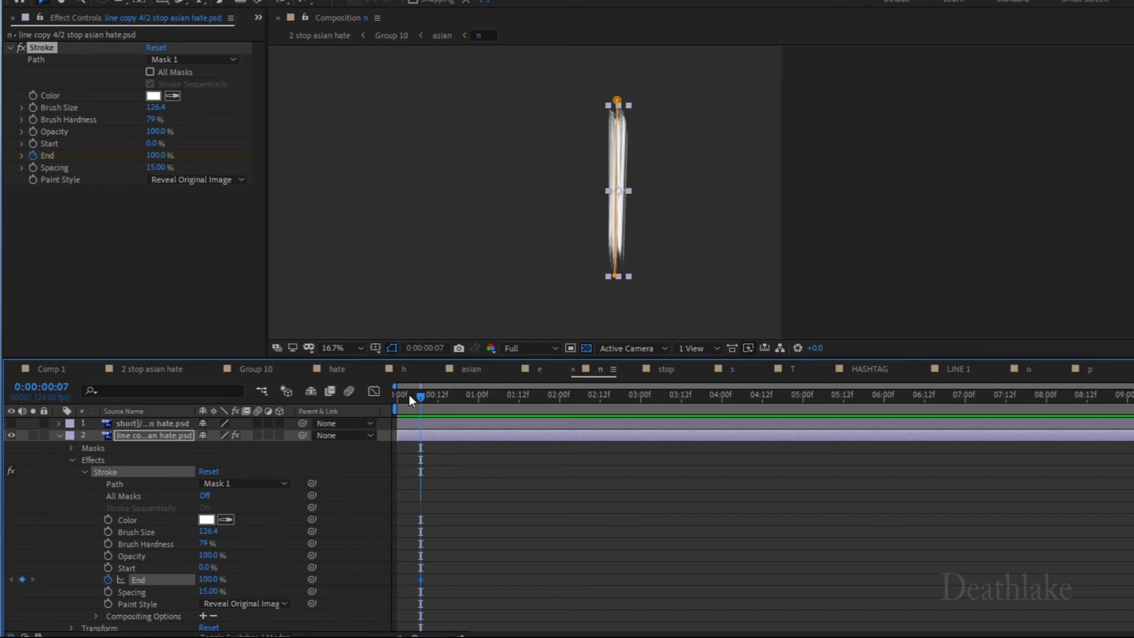
left_click_drag(409, 394, 387, 399)
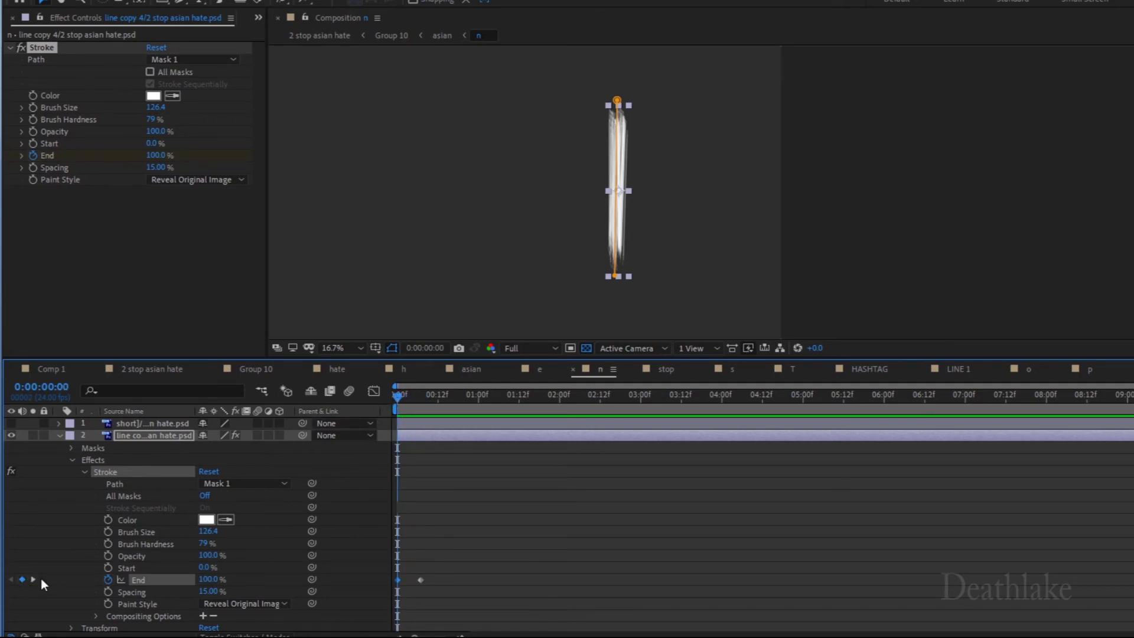
left_click(211, 580)
type("0")
key("Return")
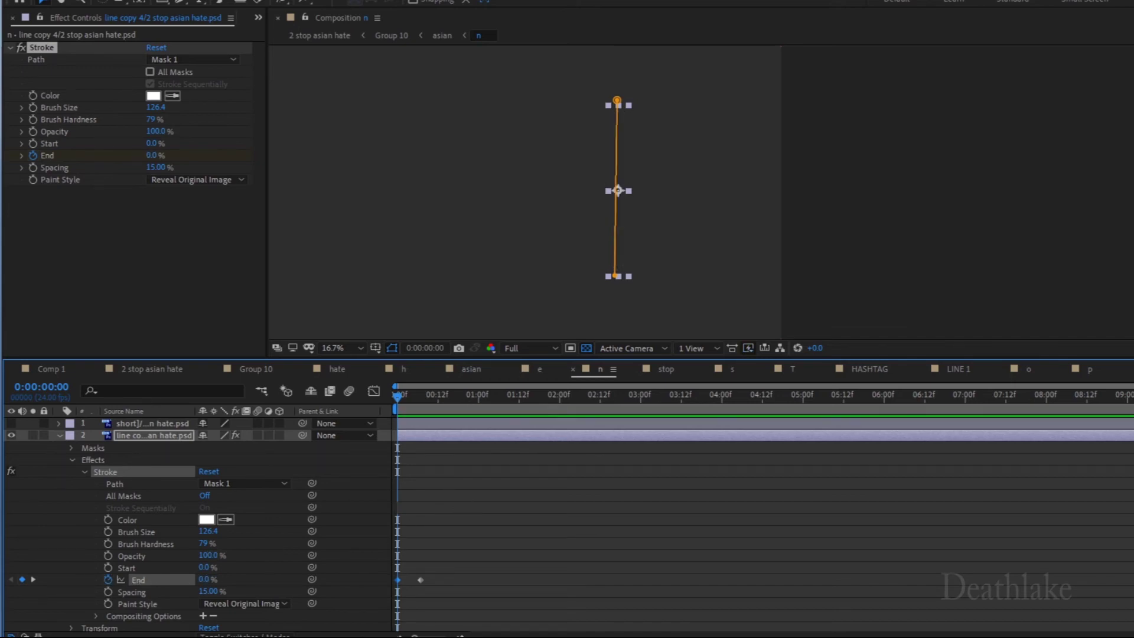
Add an End keyframe at frame 7 on the first line's Stroke effect and set it to 100%.
mouse_move(397, 395)
left_mouse_down()
mouse_move(433, 397)
mouse_move(421, 397)
left_mouse_up()
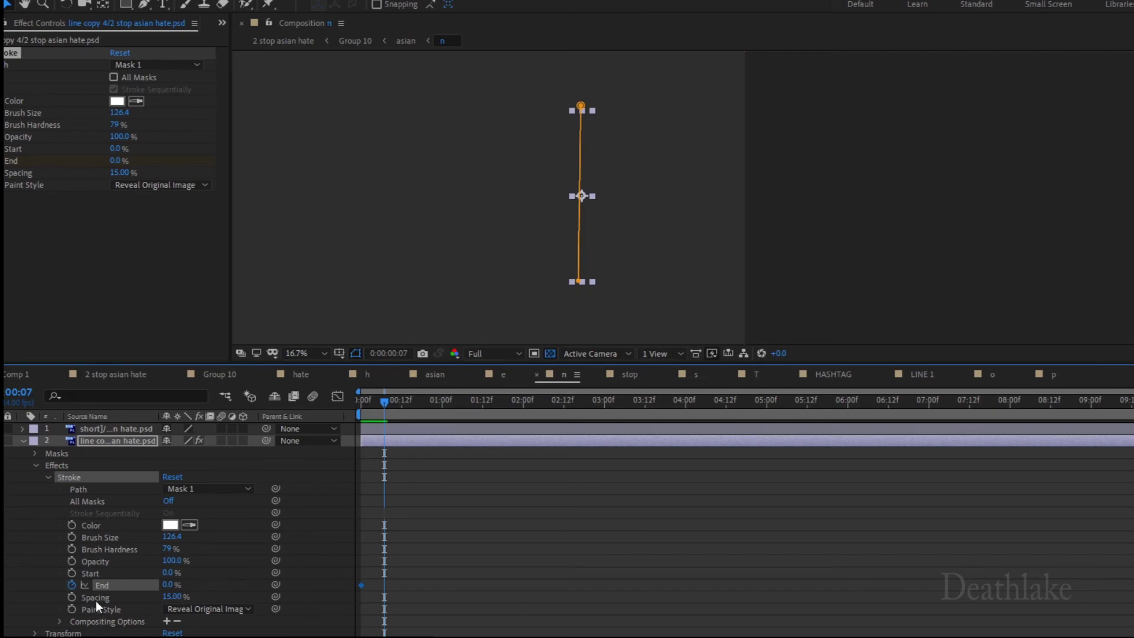
left_click_drag(168, 585, 170, 585)
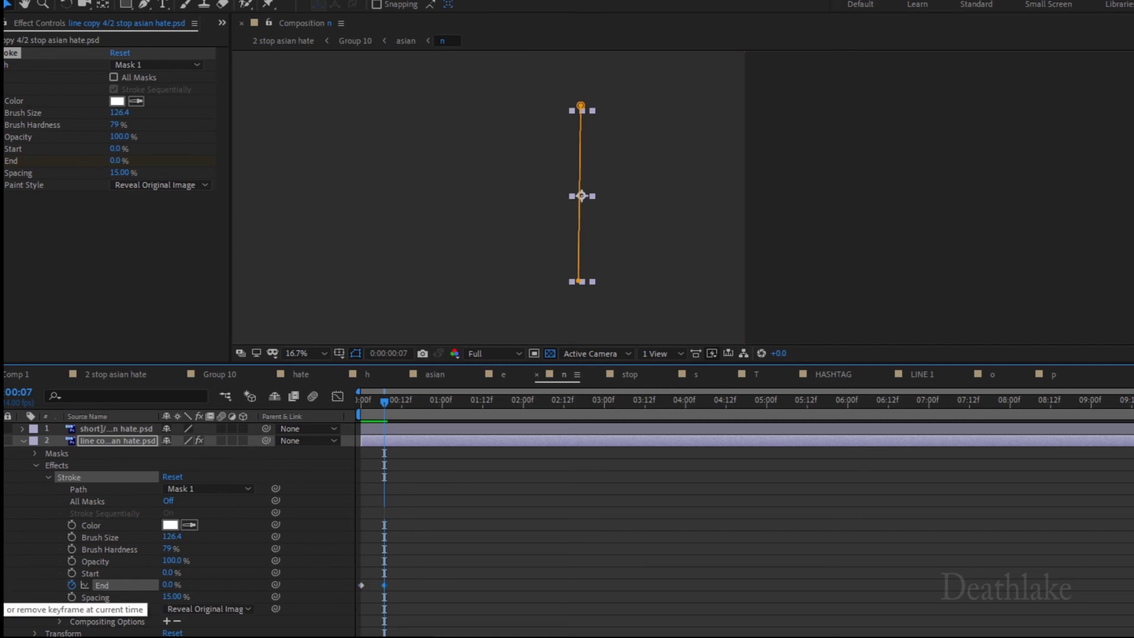
mouse_move(167, 585)
left_mouse_down()
mouse_move(243, 572)
mouse_move(446, 499)
left_mouse_up()
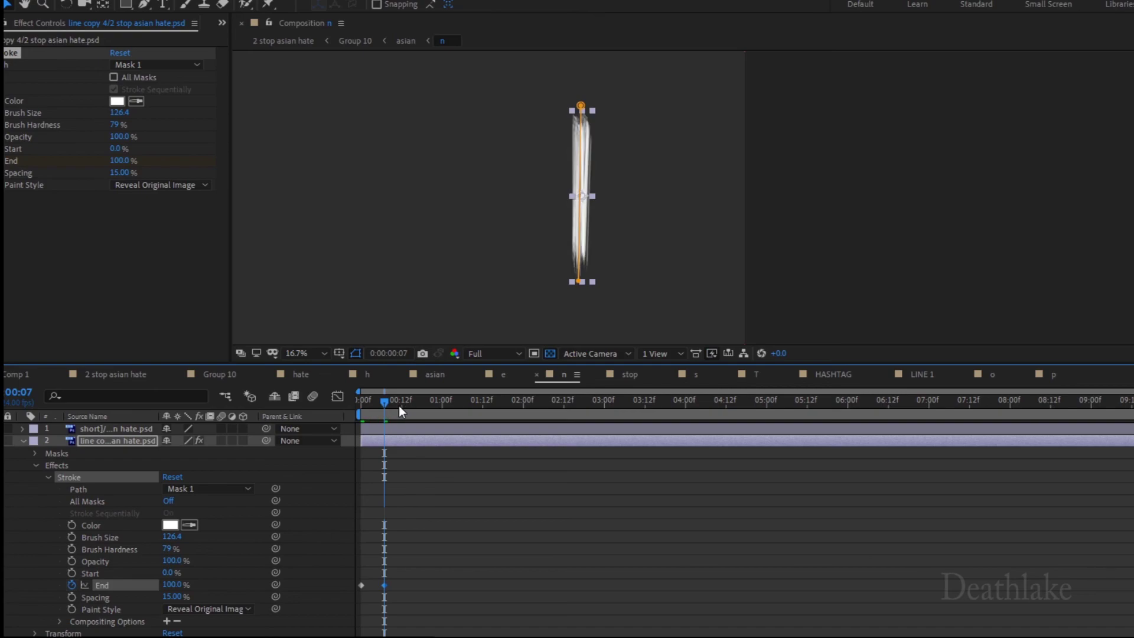
Preview the letter's write-on animation from frame 0 and scrub through it to frame 11.
left_click_drag(376, 412, 325, 407)
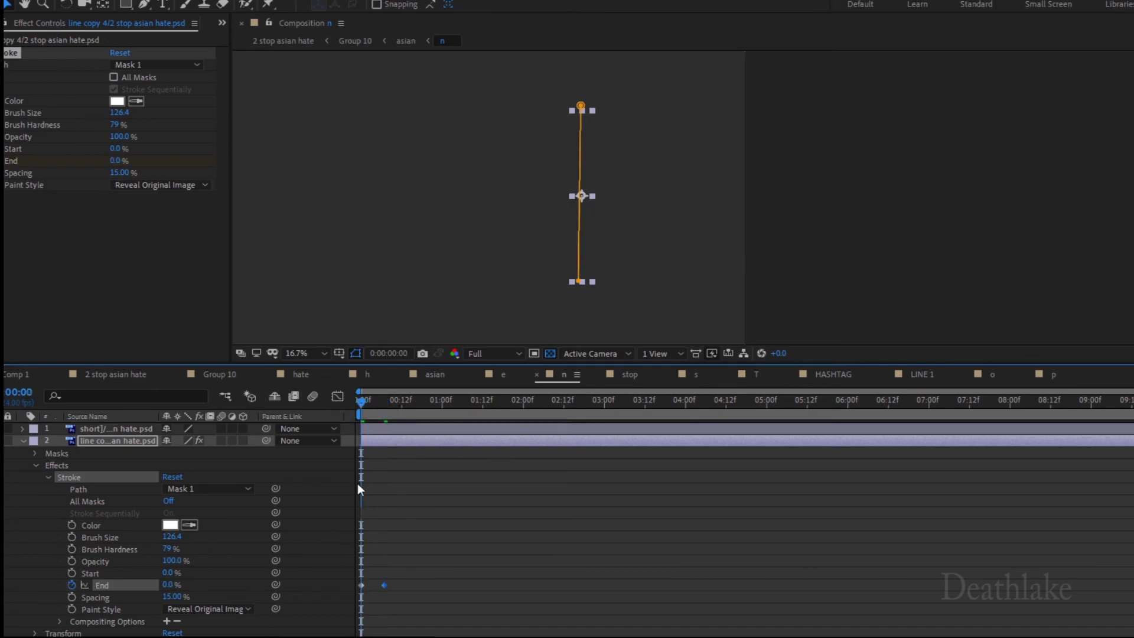
key("space")
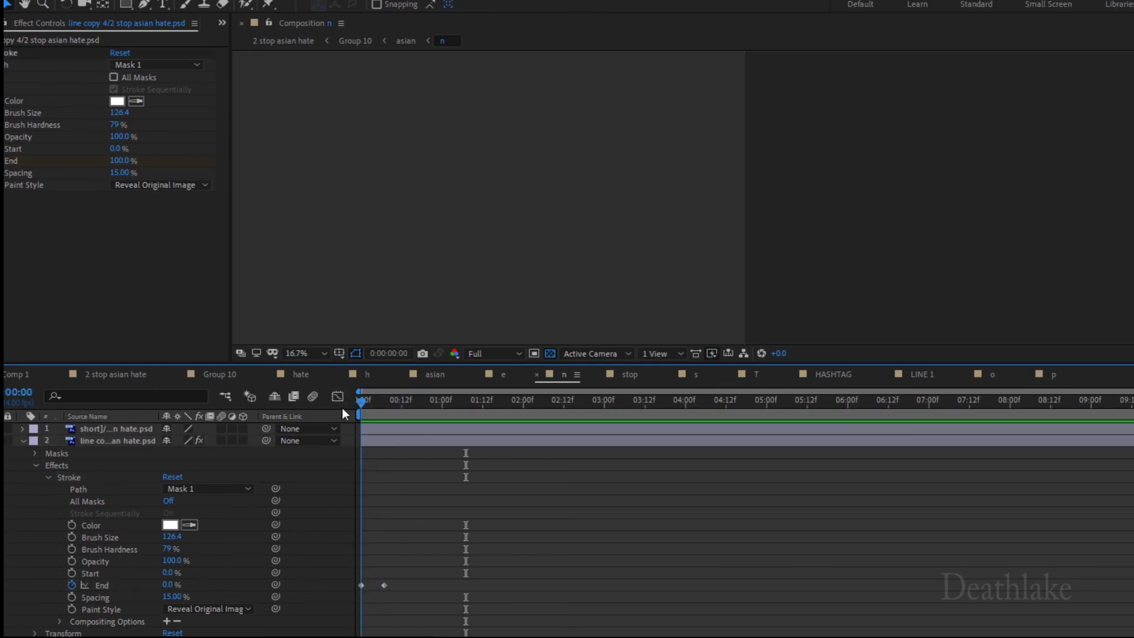
mouse_move(364, 405)
left_mouse_down()
mouse_move(405, 386)
mouse_move(361, 395)
mouse_move(399, 378)
left_mouse_up()
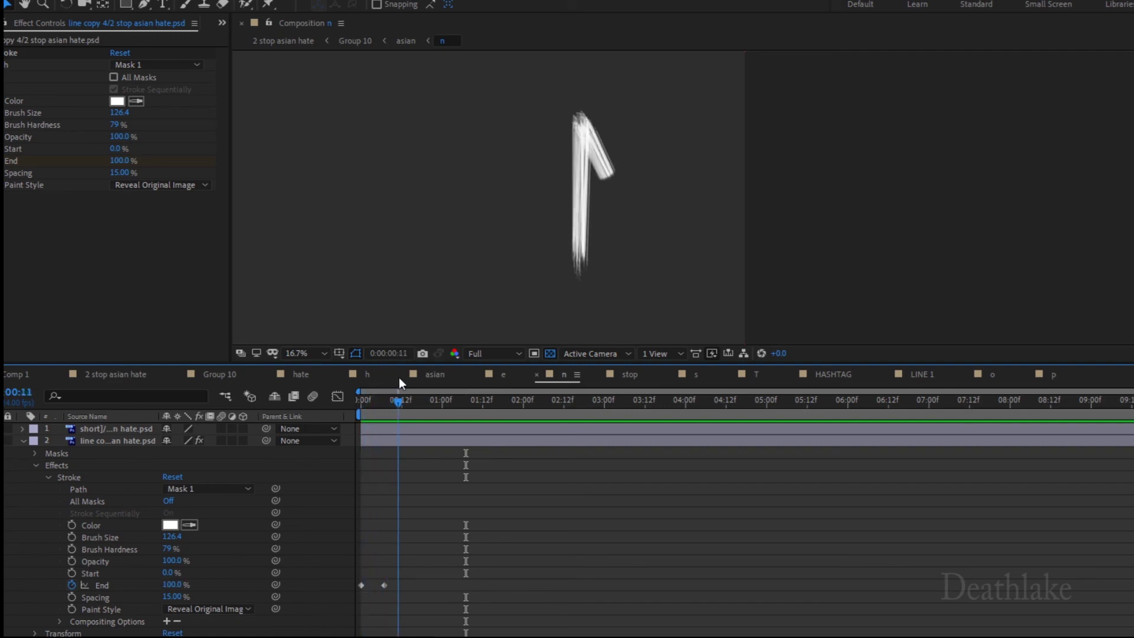